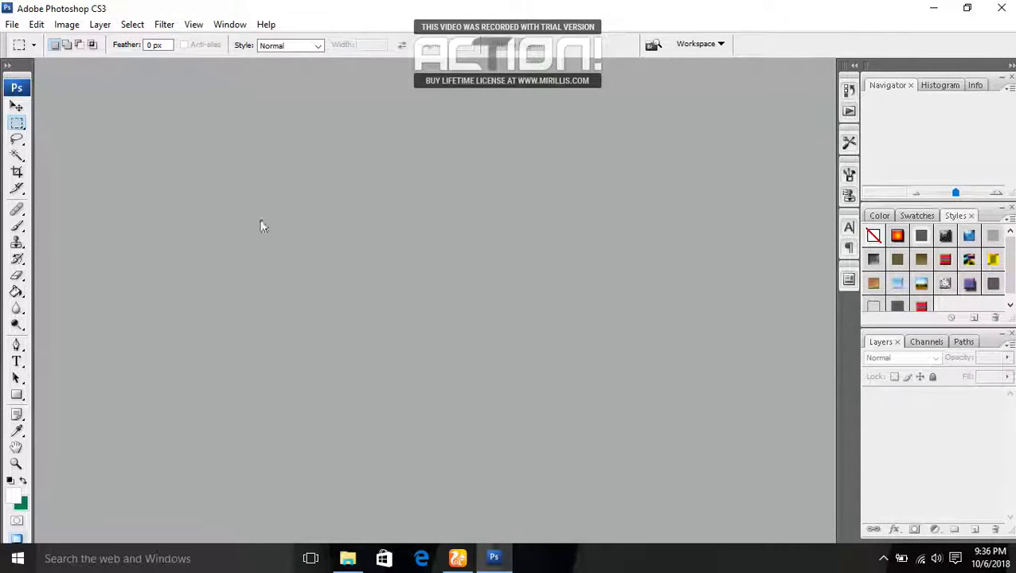
click(11, 29)
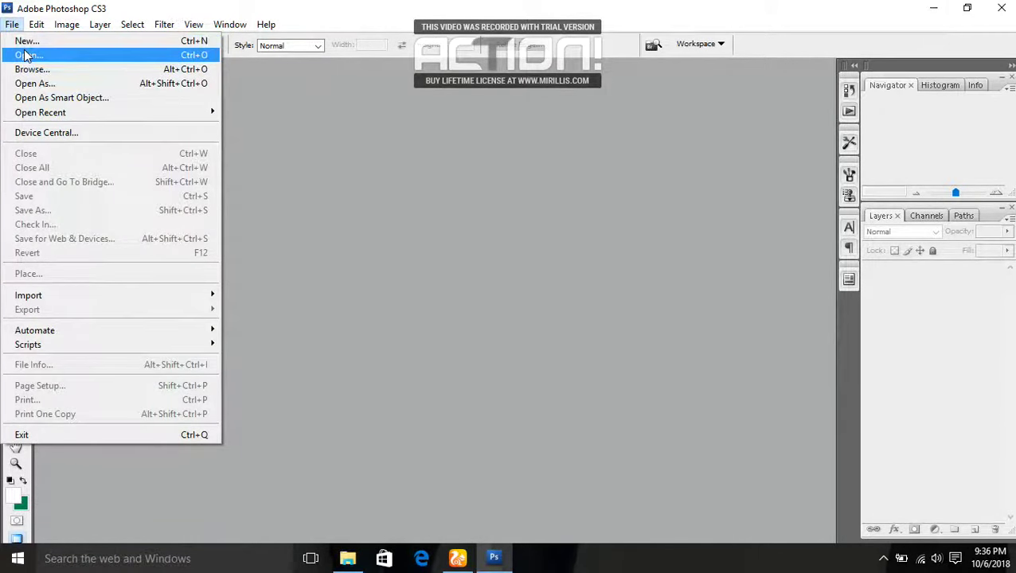
click(24, 55)
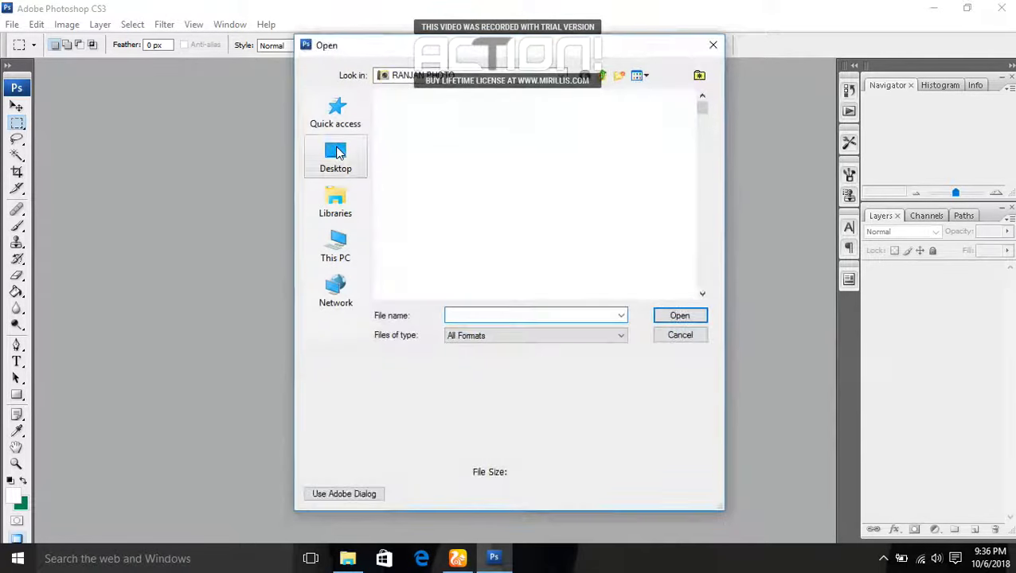
drag(707, 117, 706, 181)
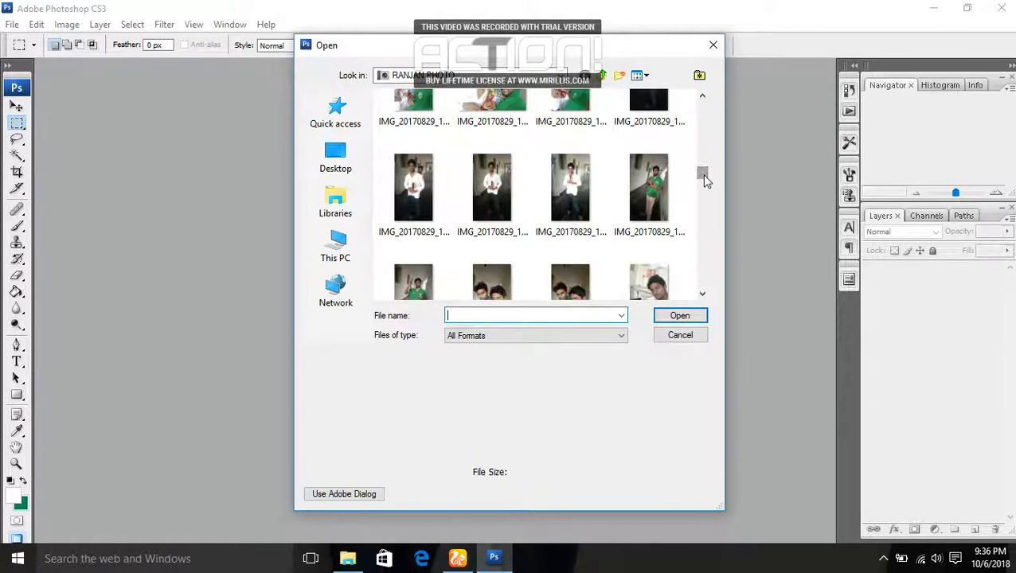
drag(705, 184, 705, 197)
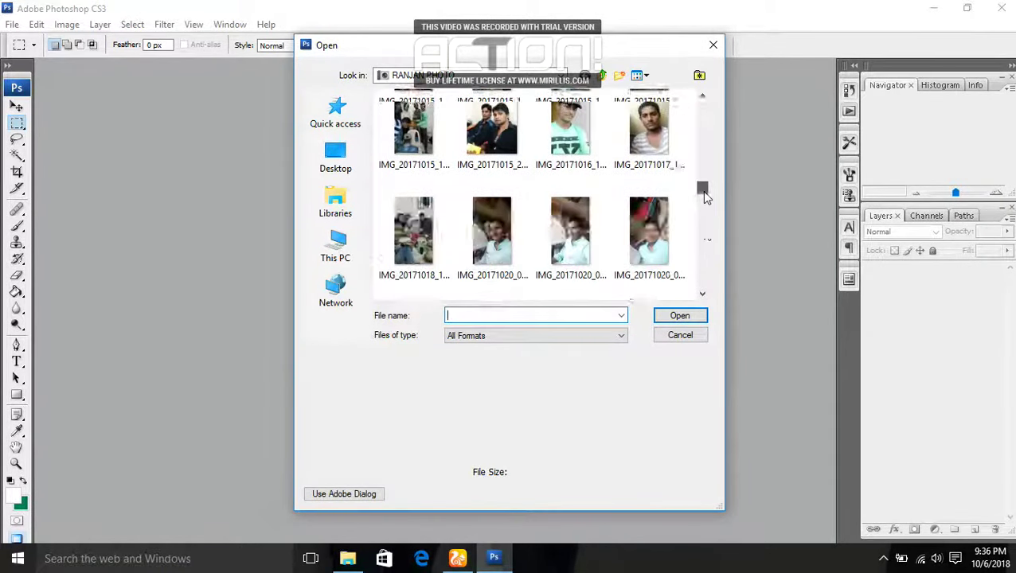
drag(706, 197, 705, 216)
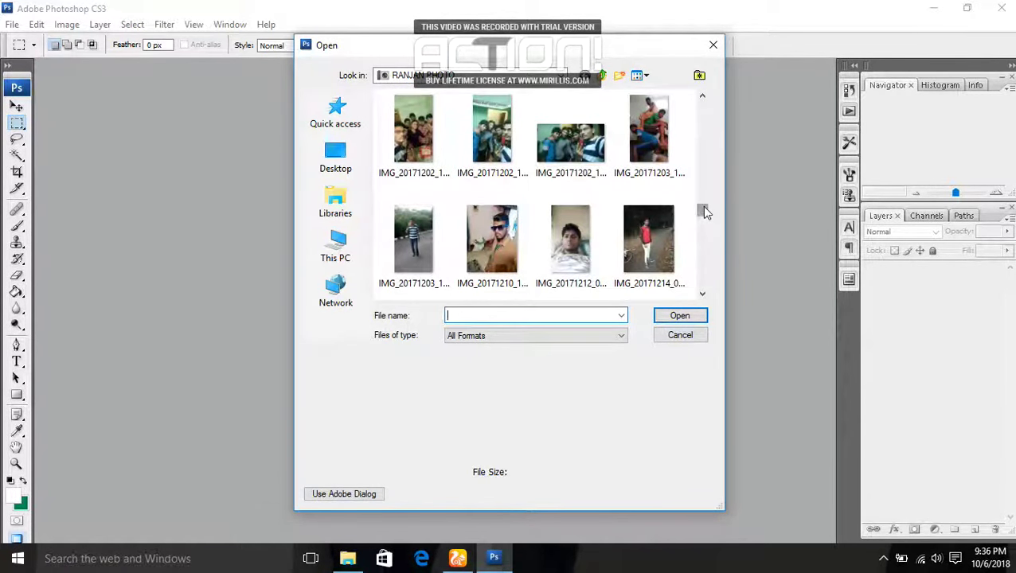
drag(704, 211, 704, 235)
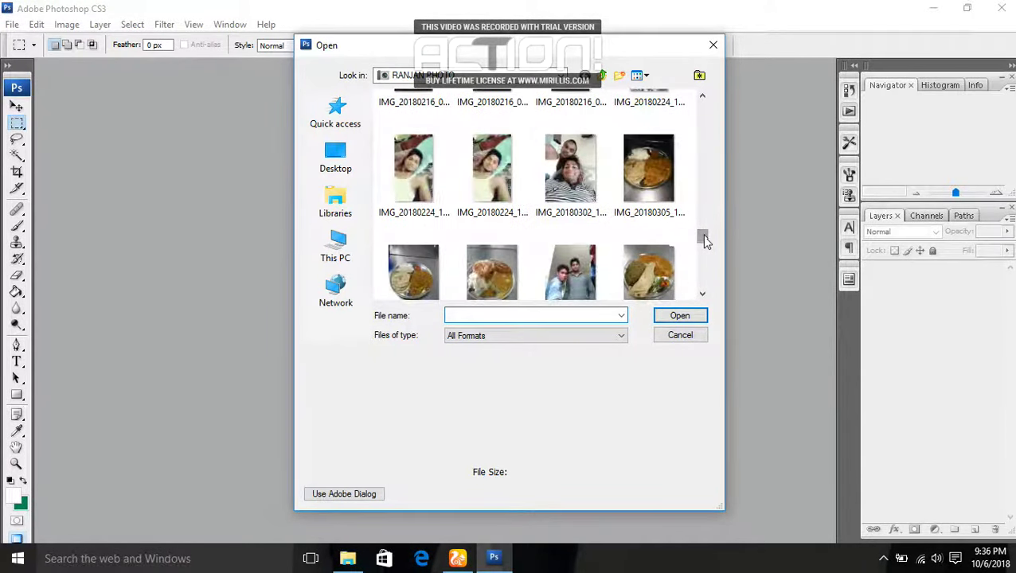
drag(704, 235, 706, 268)
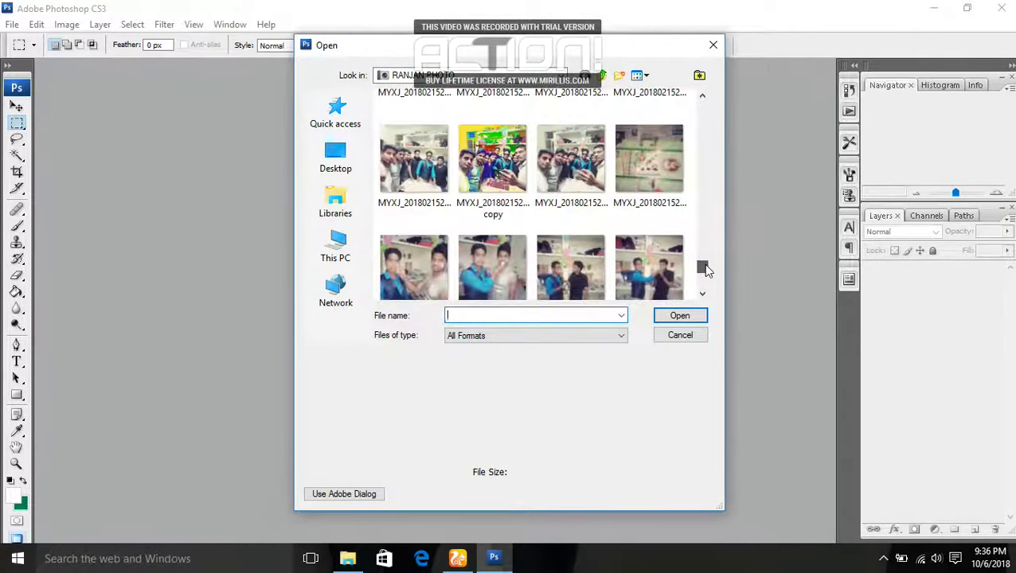
click(424, 182)
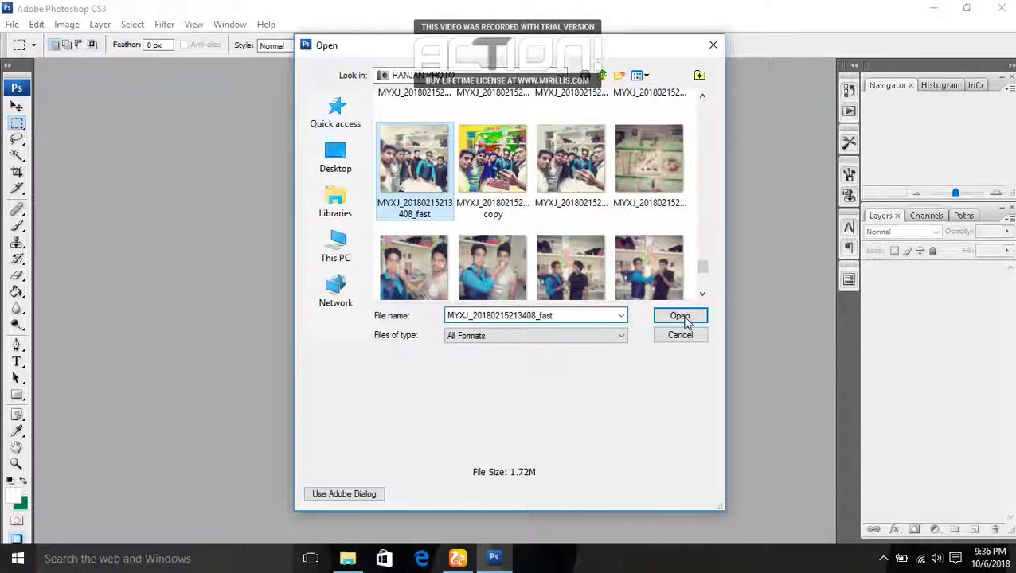
click(681, 317)
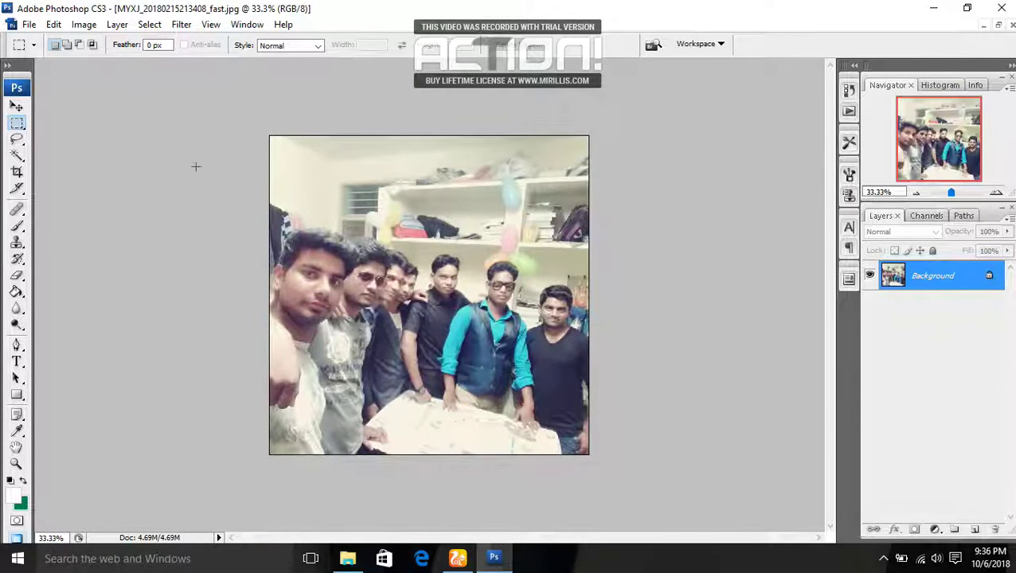
Draw a rectangular selection around the group of friends, nudged slightly left.
click(17, 138)
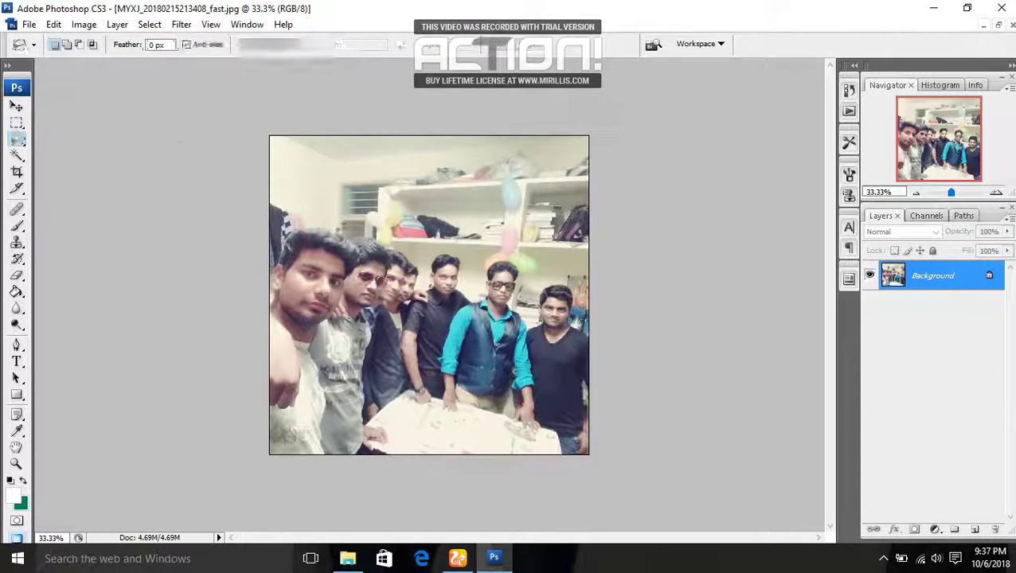
click(17, 123)
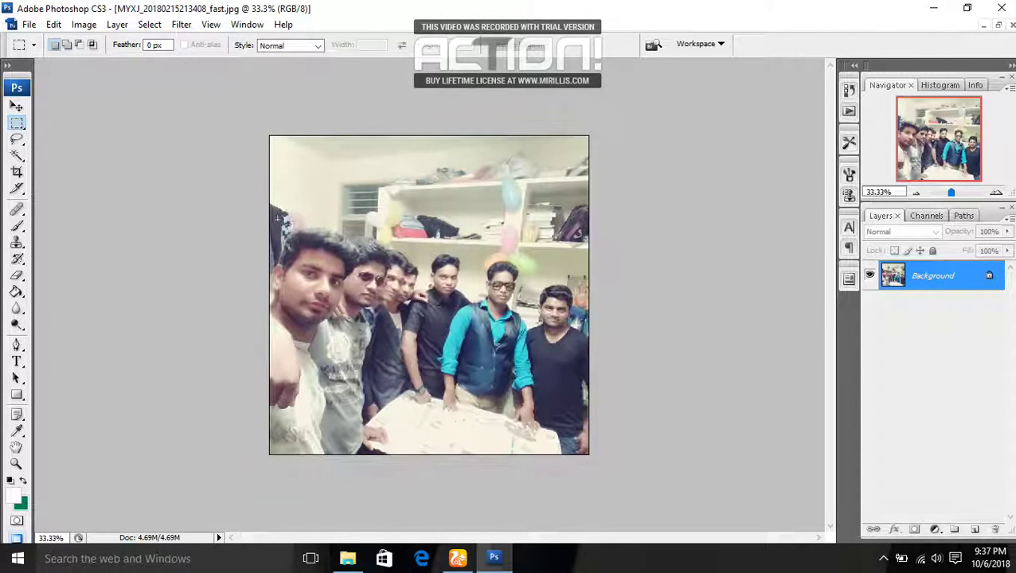
drag(354, 329, 589, 455)
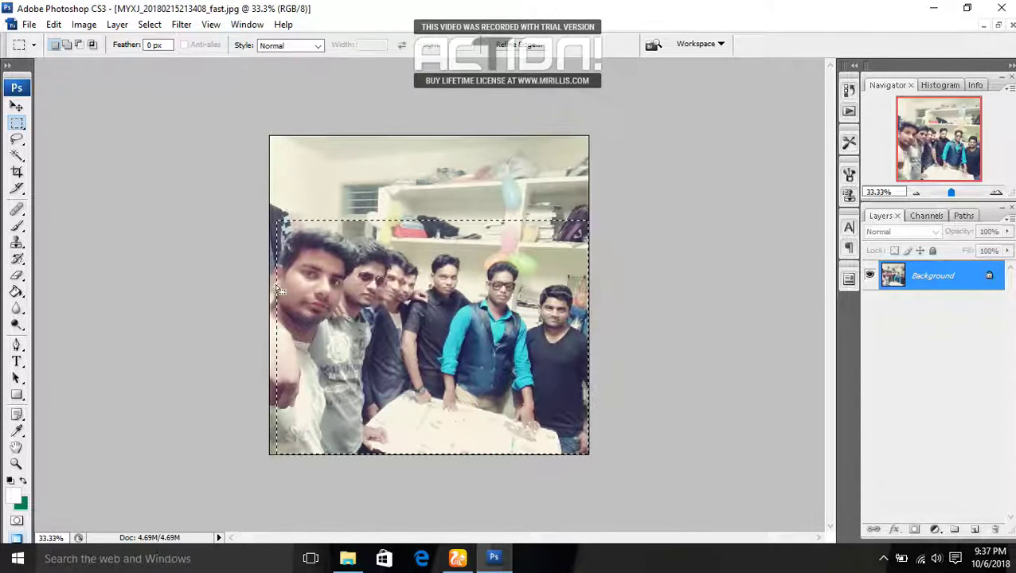
key(Left)
key(Left)
key(Left)
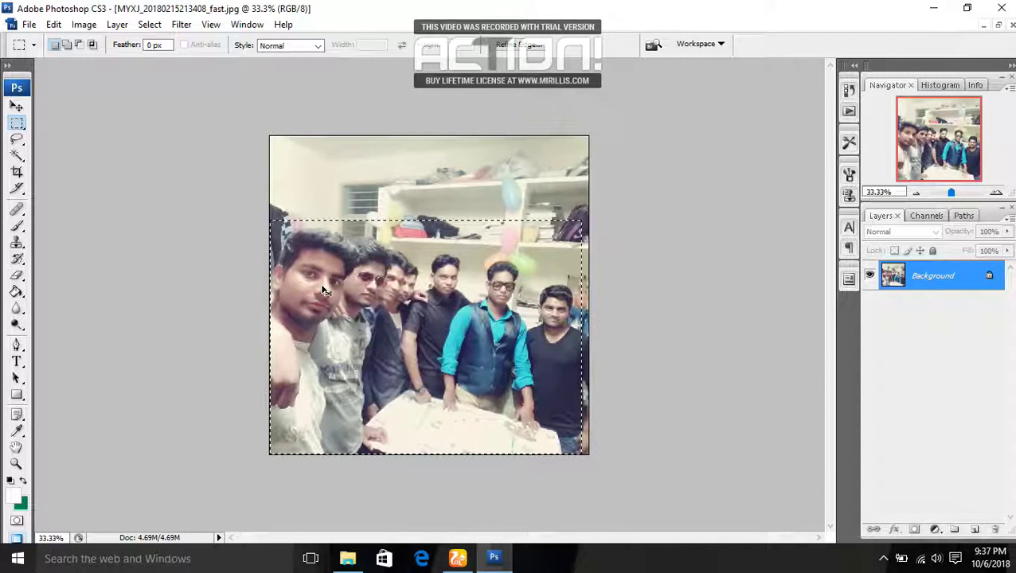
Close the group photo without saving and return to the Open dialog.
click(19, 109)
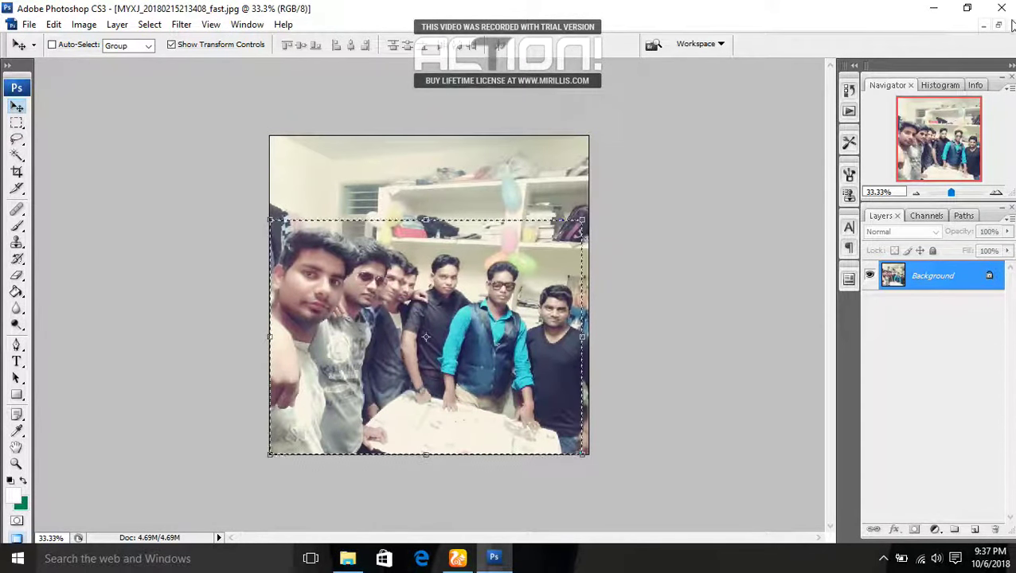
key(ctrl+w)
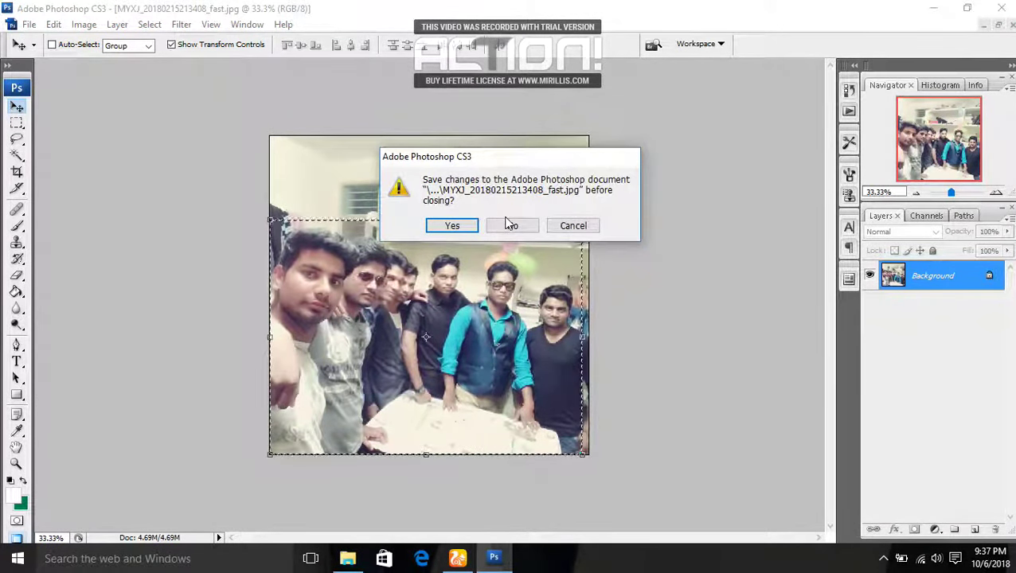
click(516, 226)
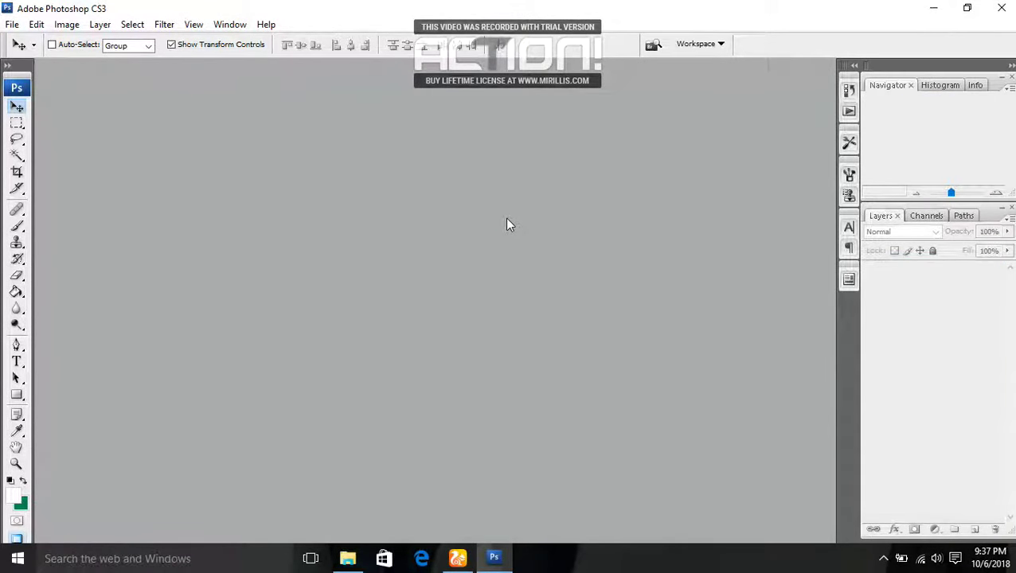
double_click(508, 225)
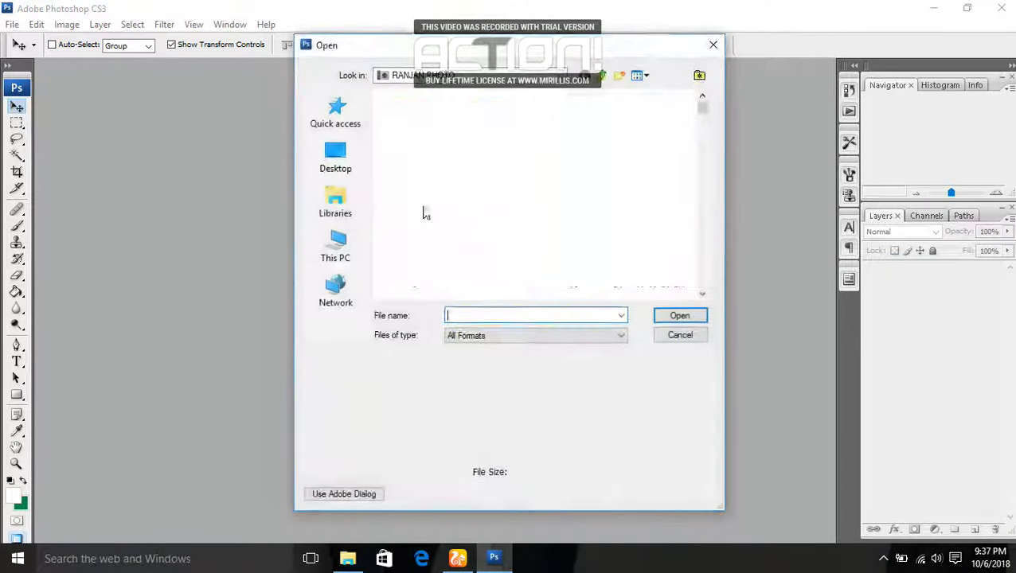
Open M4Coupe-Header_Banner_17 (138.5K) from the Desktop folder.
click(365, 163)
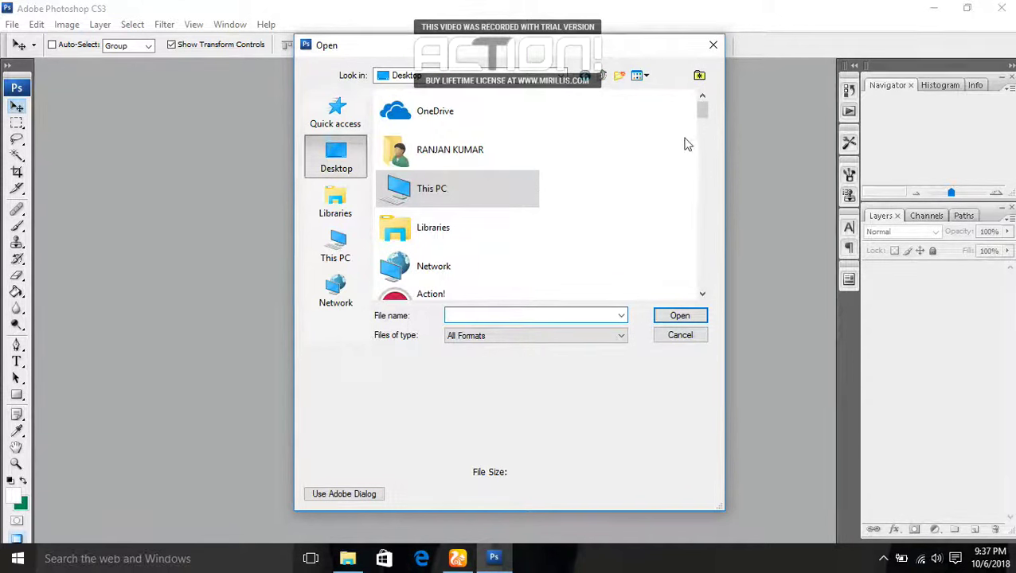
drag(704, 107, 704, 140)
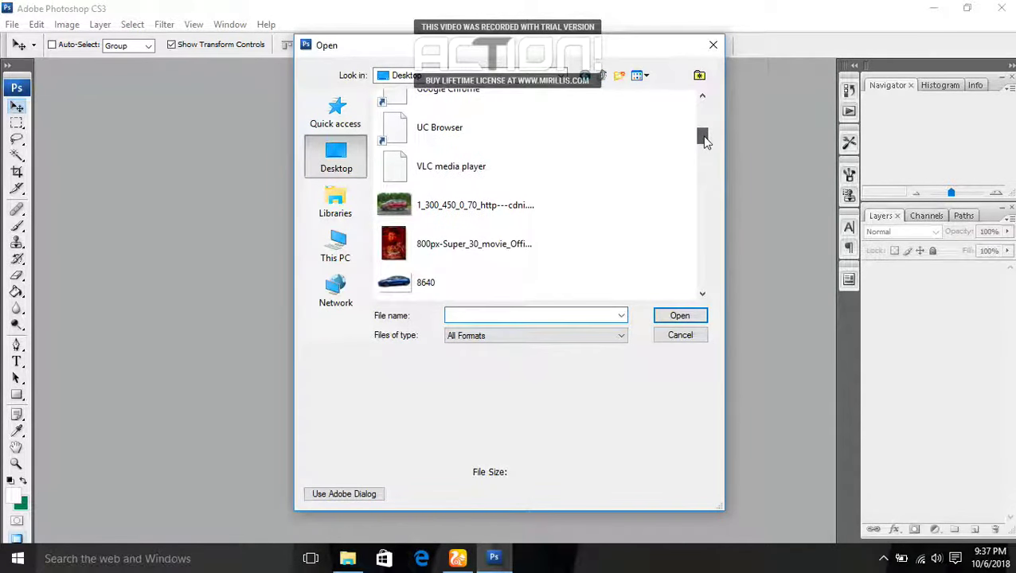
drag(705, 140, 708, 155)
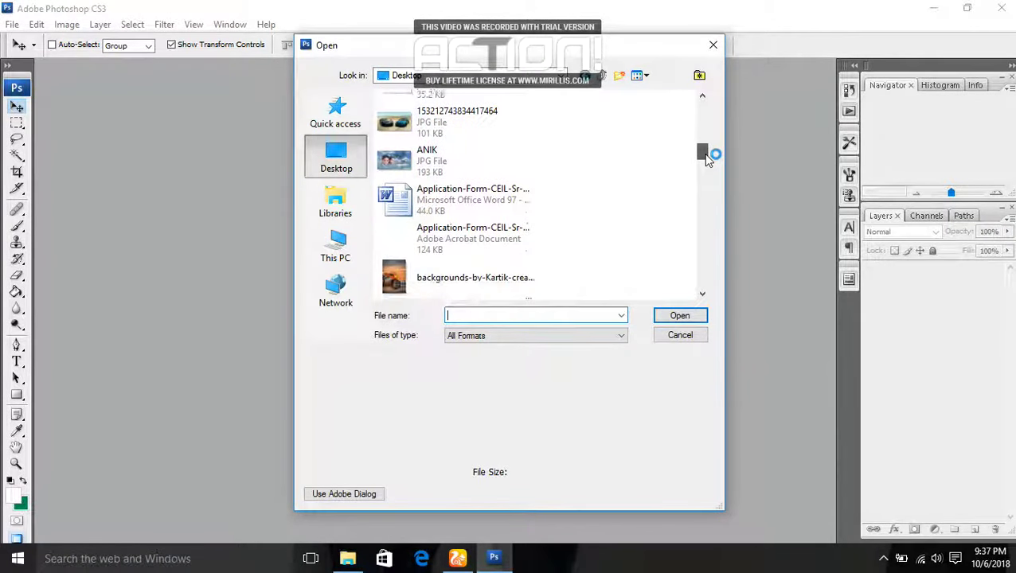
drag(703, 156, 705, 178)
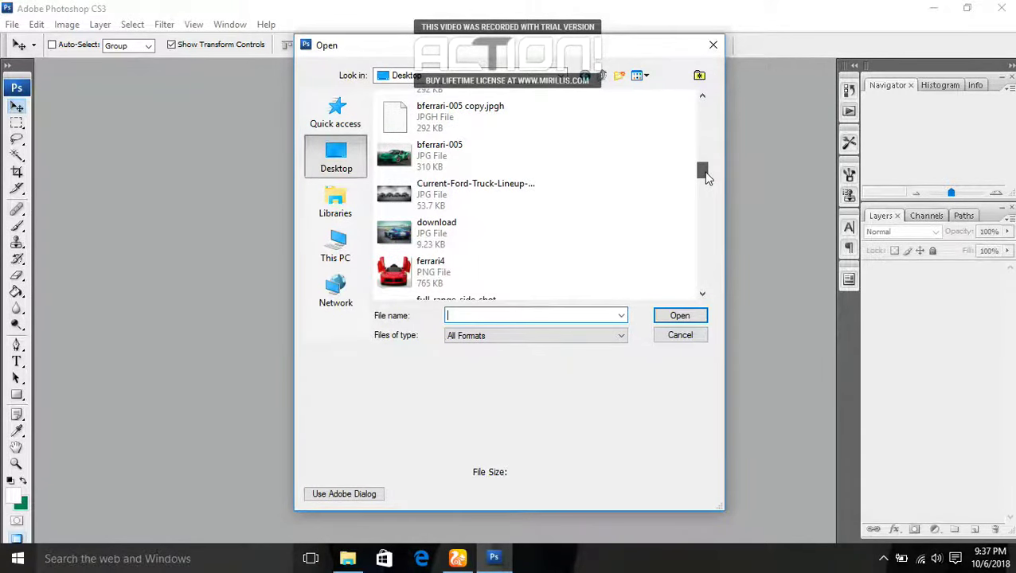
drag(706, 178, 709, 229)
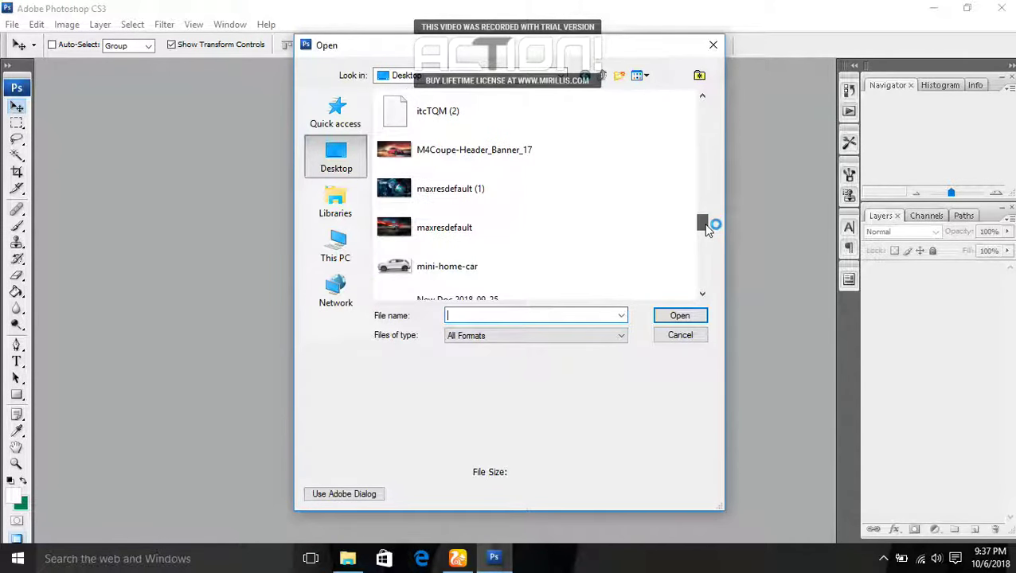
click(454, 148)
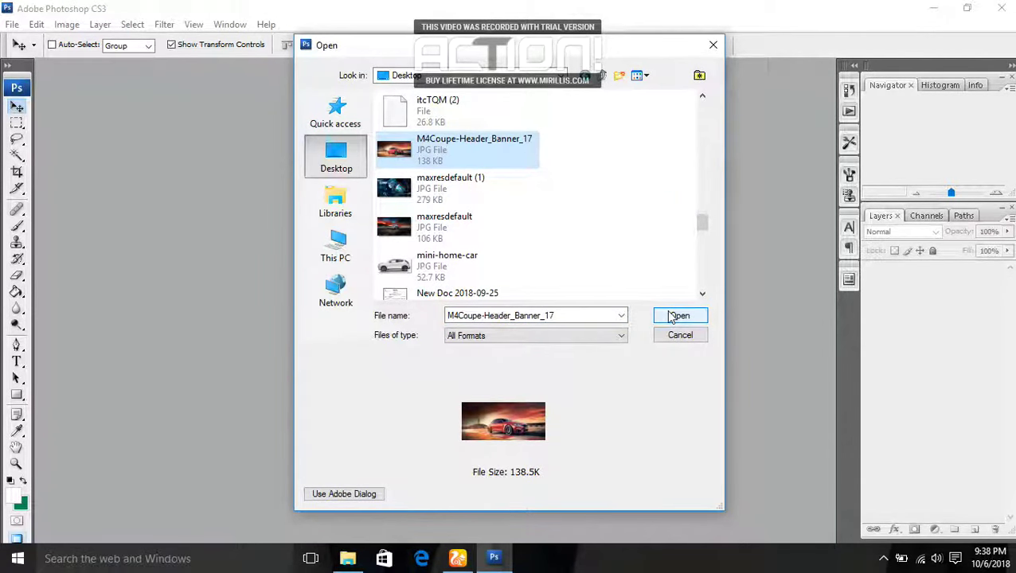
click(673, 316)
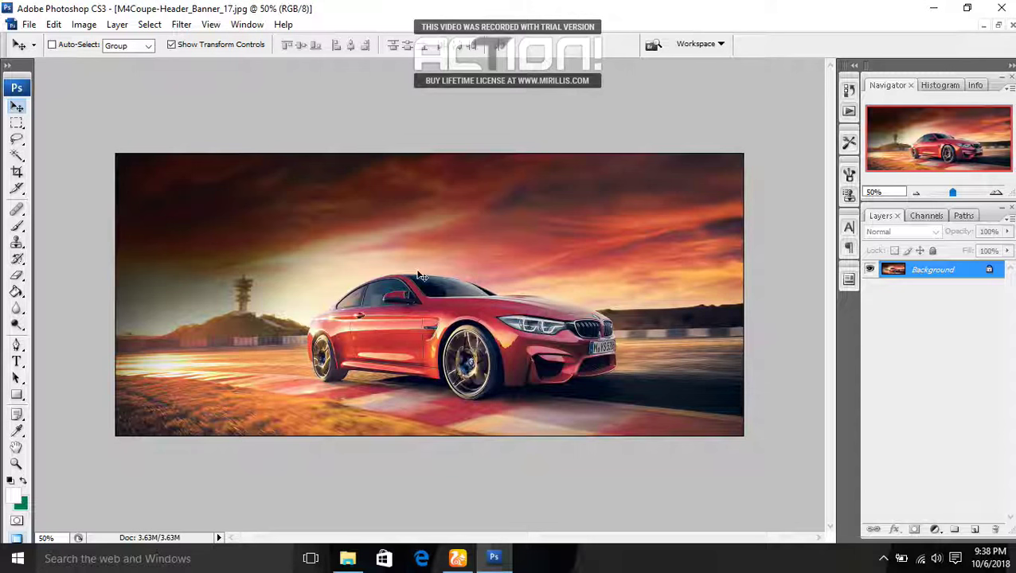
Paste the group photo as Layer 1, scale it to 69.4% × 55.6% at the lower left.
key(ctrl+v)
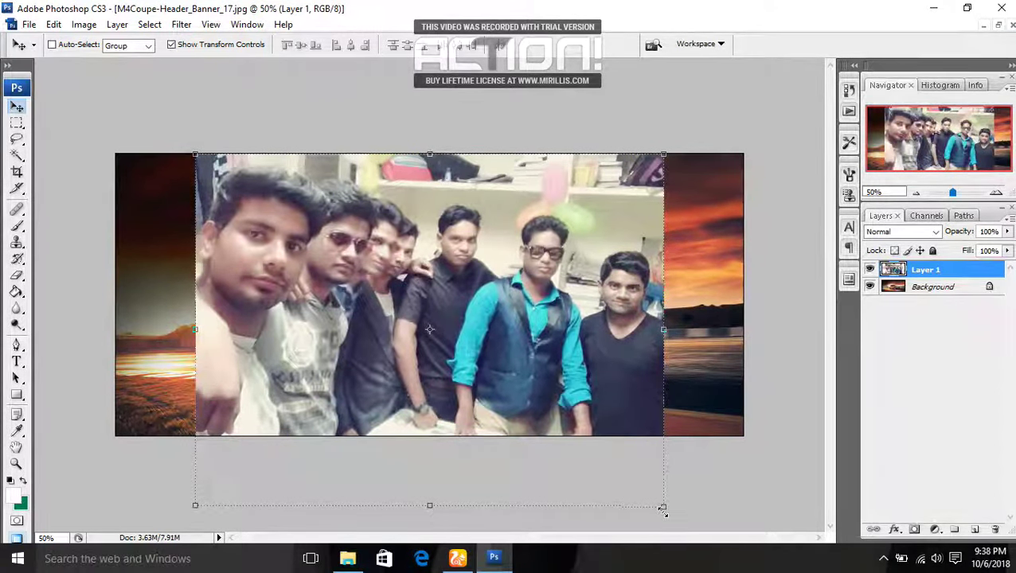
drag(664, 506, 547, 387)
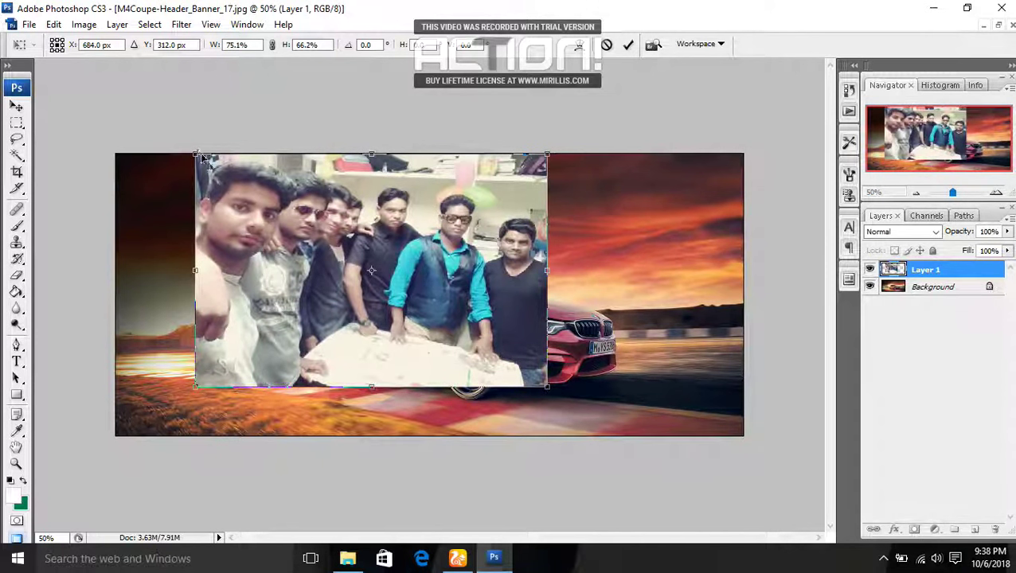
drag(194, 152, 229, 196)
drag(358, 250, 322, 297)
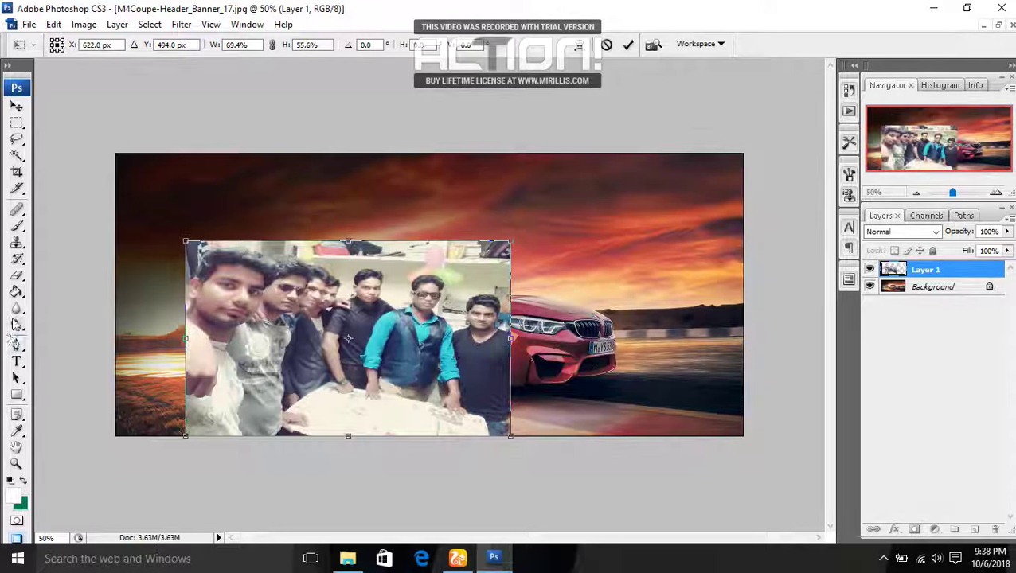
click(16, 308)
click(16, 296)
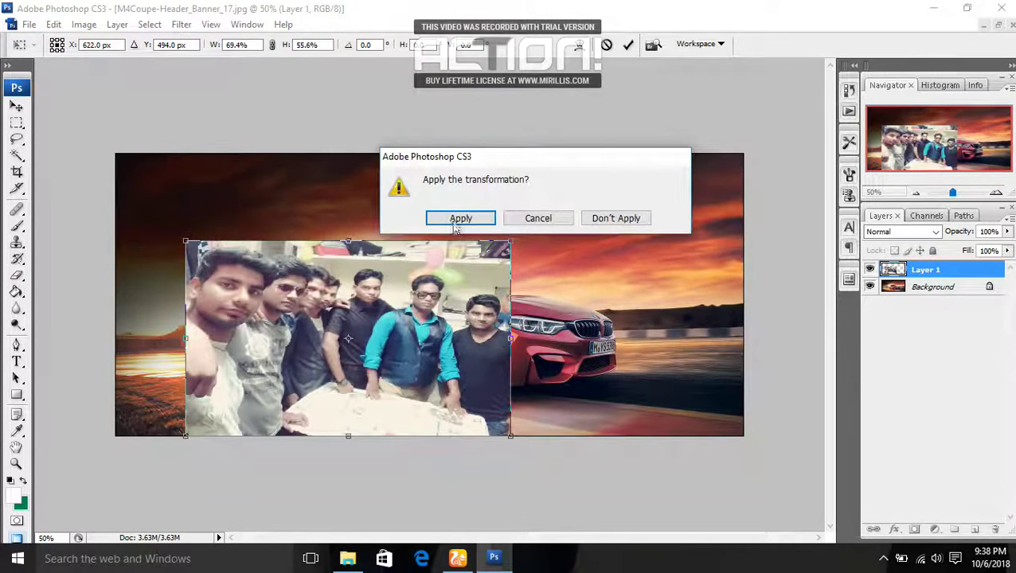
click(451, 219)
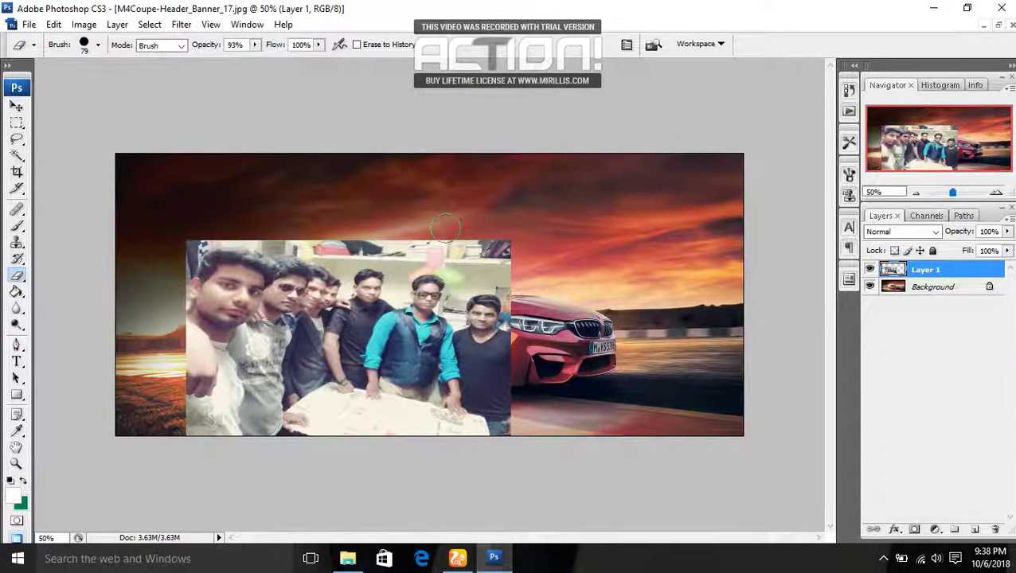
With a 79 px, 93% eraser, fade the photo's top and left edges into the sky.
drag(417, 239, 296, 268)
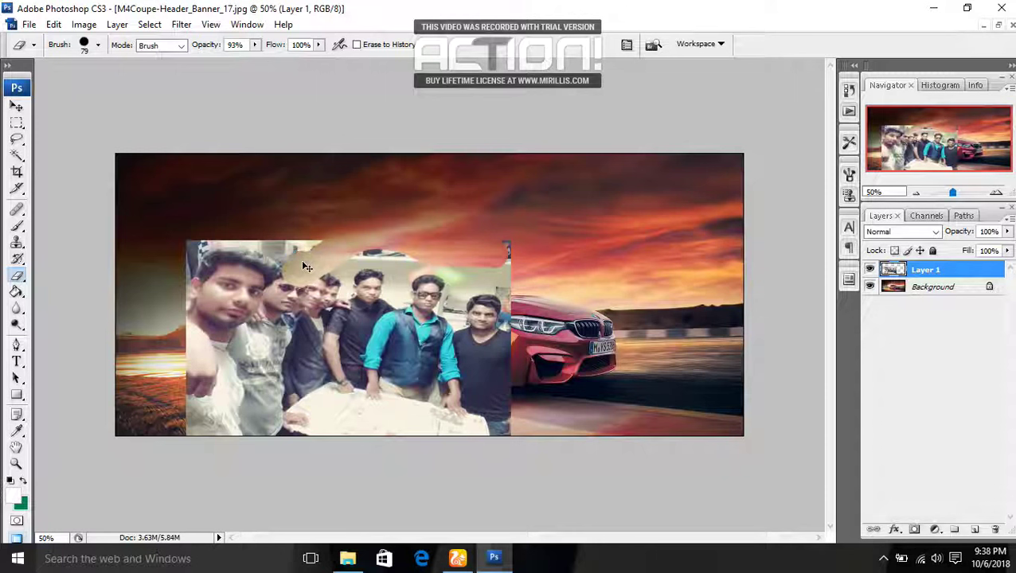
key(ctrl+z)
mouse_move(306, 245)
mouse_down()
mouse_move(366, 242)
mouse_move(514, 263)
mouse_up()
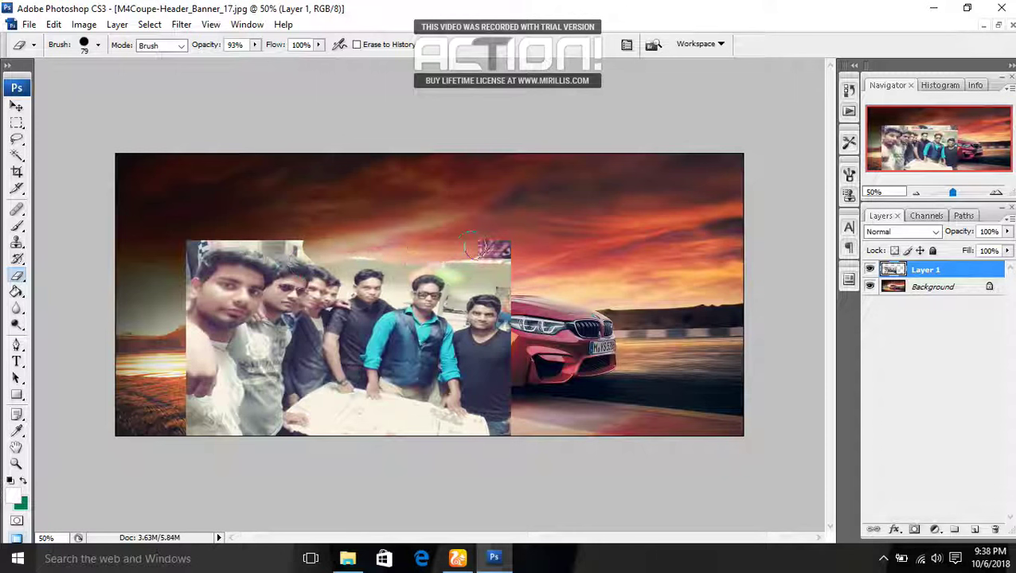
drag(489, 265, 398, 253)
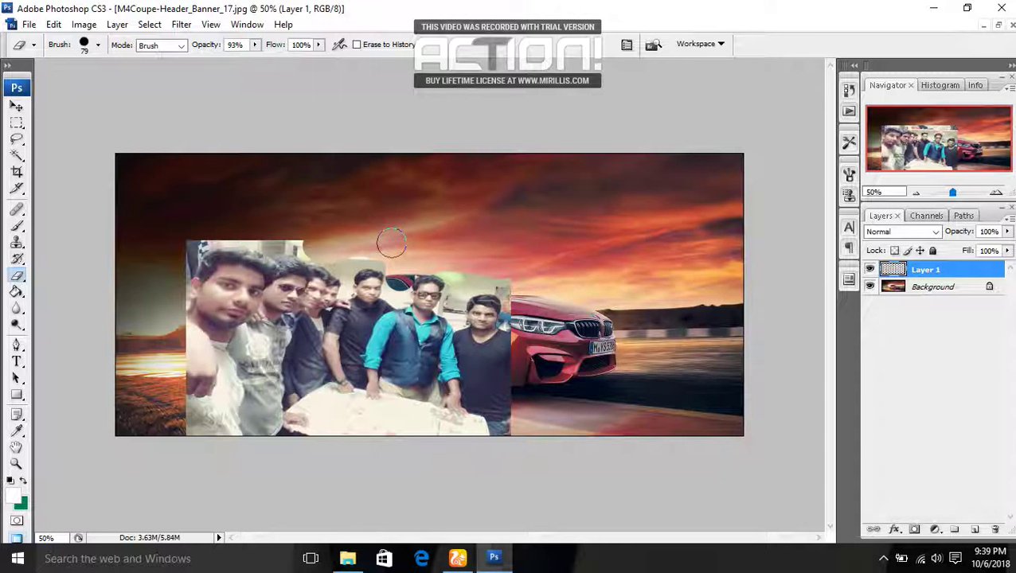
drag(391, 243, 233, 226)
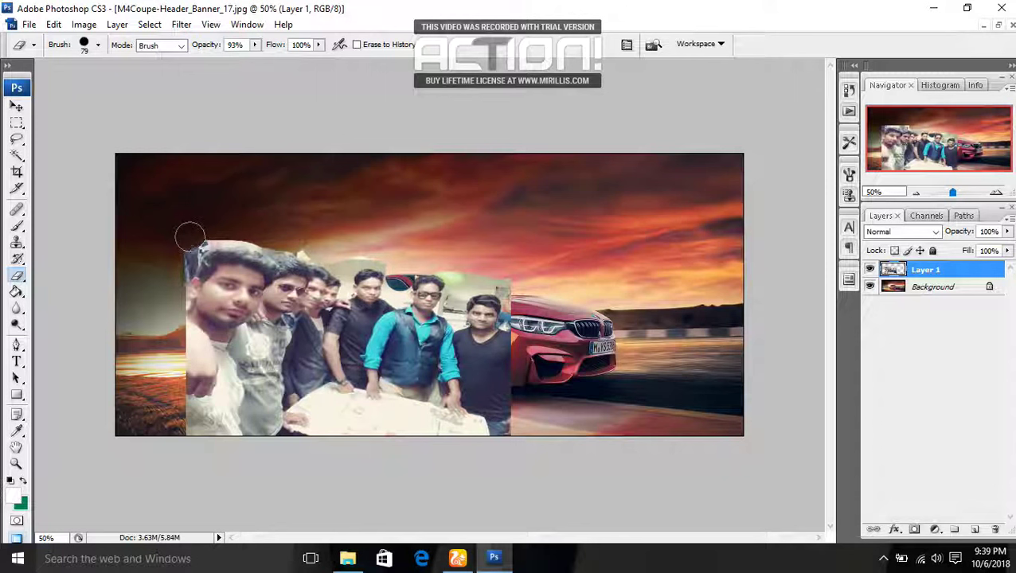
drag(187, 248, 164, 271)
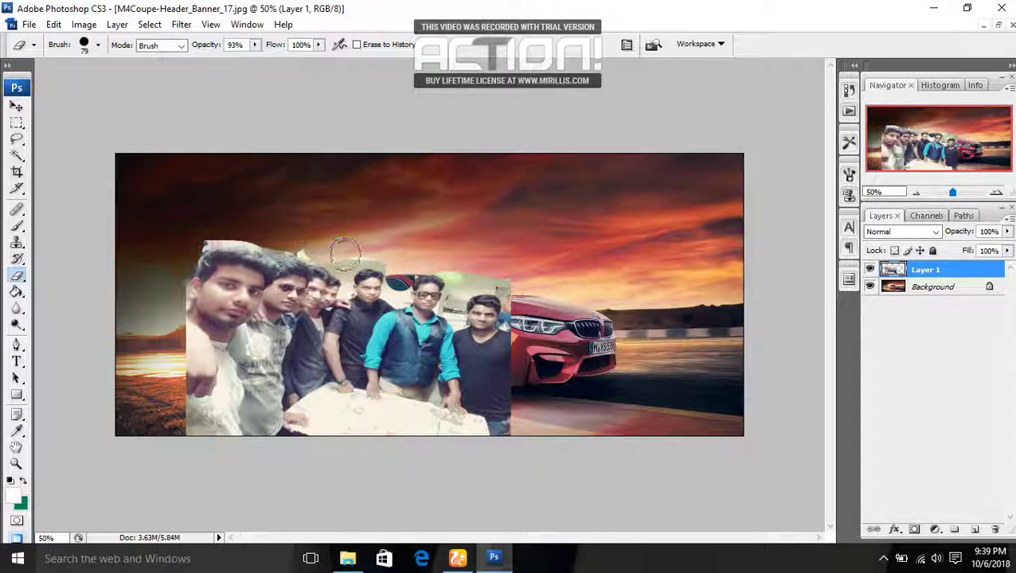
mouse_move(347, 261)
mouse_down()
mouse_move(311, 245)
mouse_move(355, 245)
mouse_up()
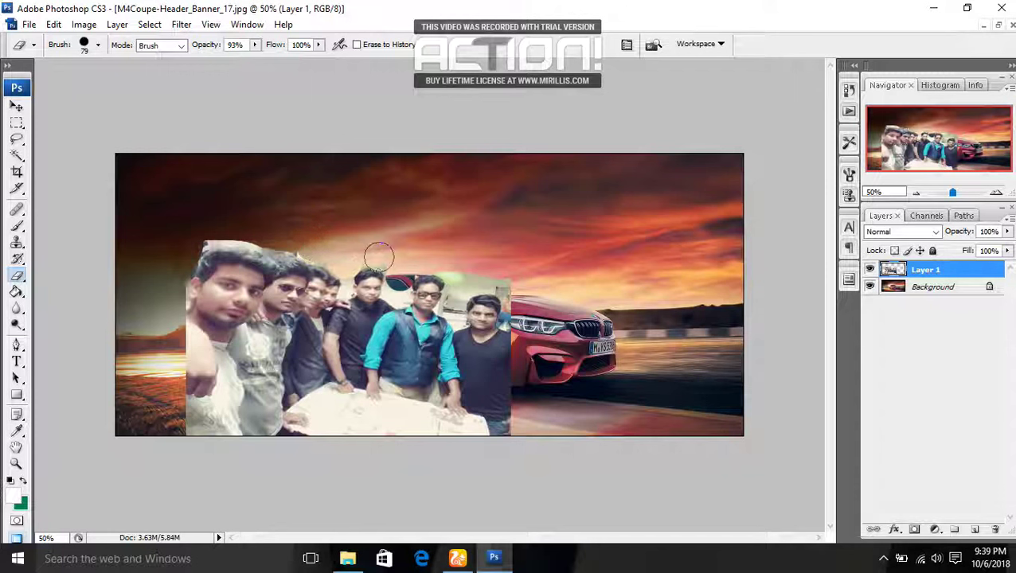
mouse_move(390, 256)
mouse_down()
mouse_move(400, 239)
mouse_move(467, 285)
mouse_up()
drag(466, 295, 466, 287)
click(17, 106)
Move Layer 1 flush against the banner's left edge and zoom to 100%.
mouse_move(274, 321)
mouse_down()
mouse_move(221, 314)
mouse_move(207, 324)
mouse_up()
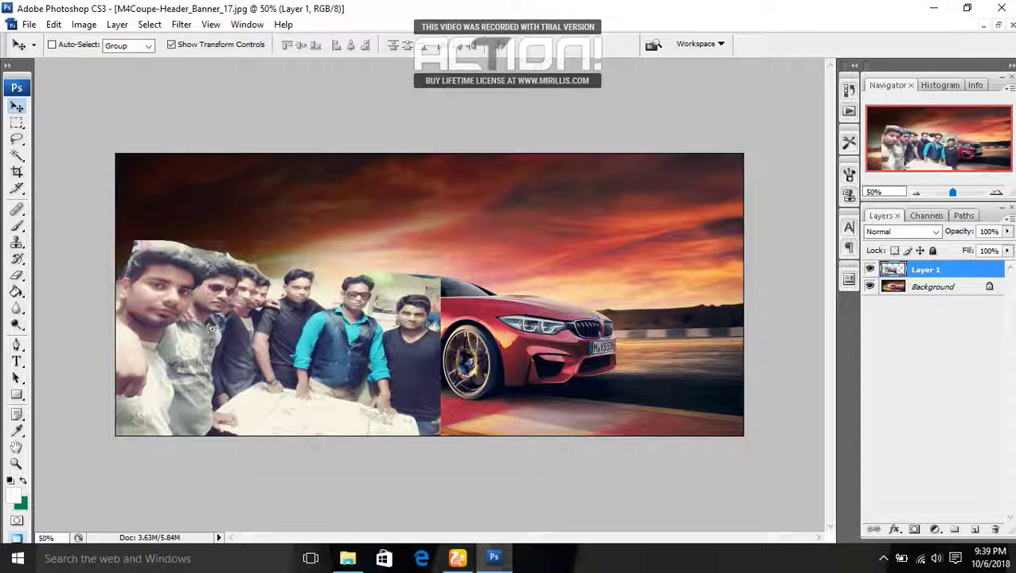
key(ctrl+t)
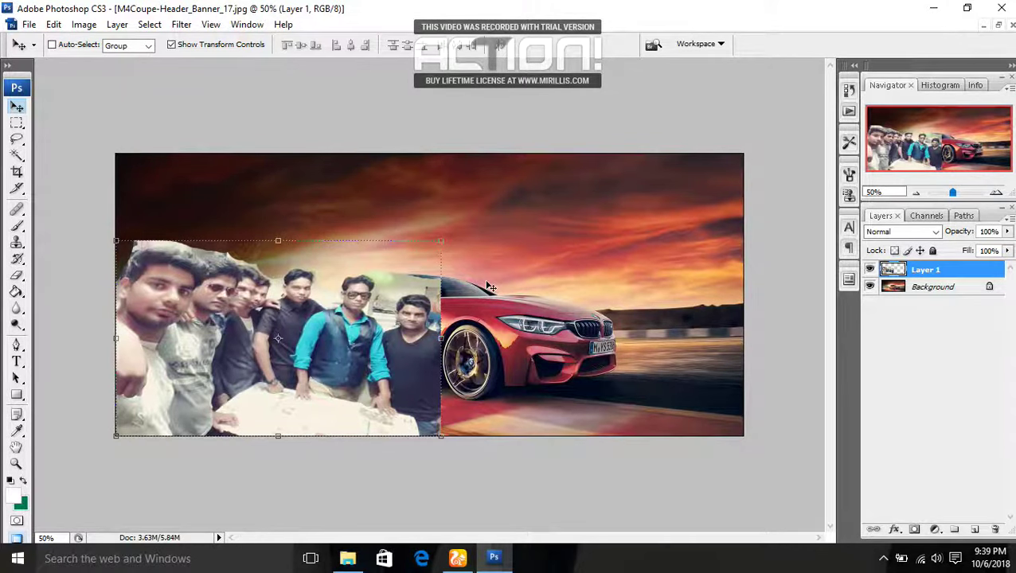
key(ctrl+plus)
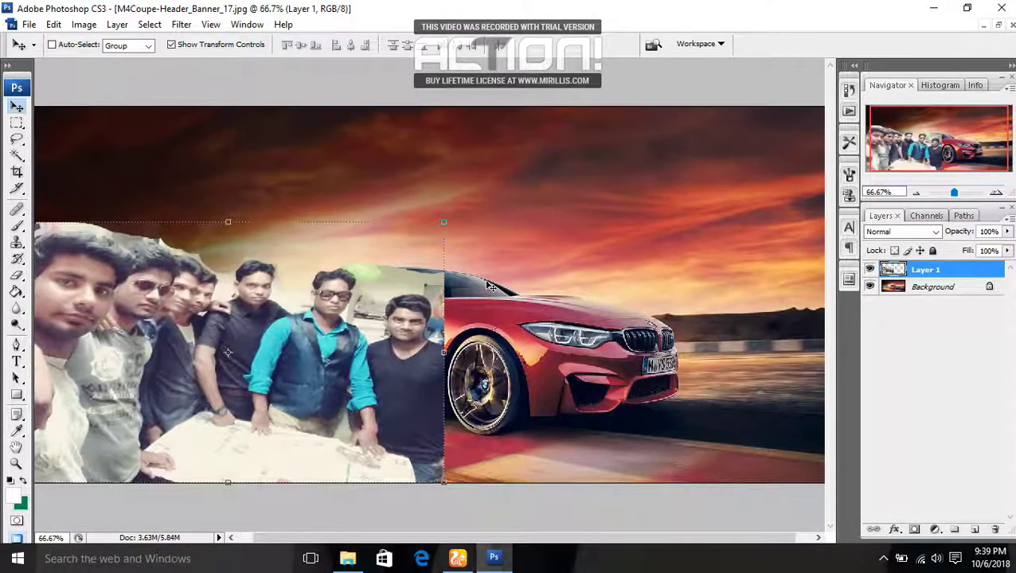
key(ctrl+plus)
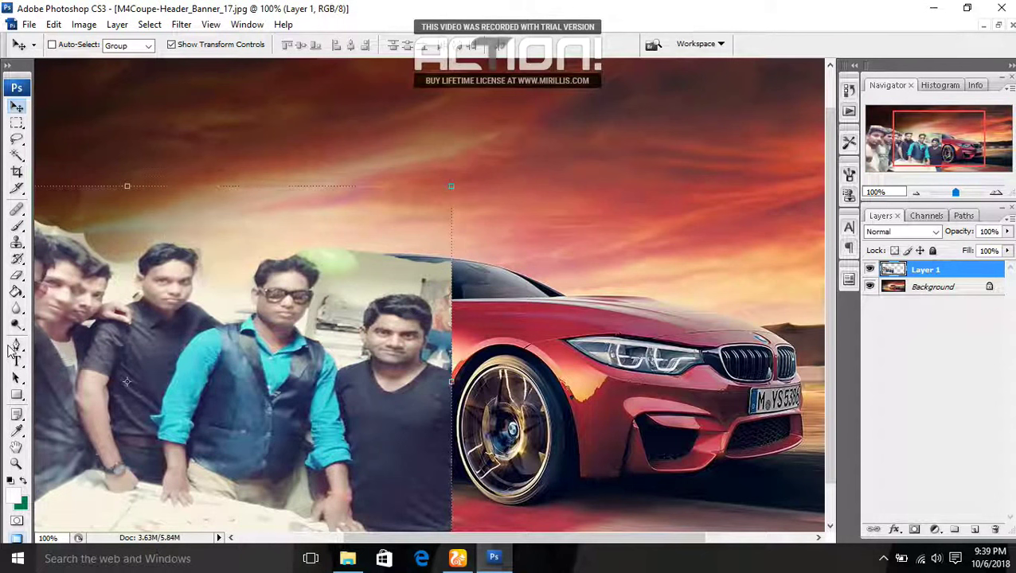
Set the eraser to 100% opacity and 52 px, and erase backdrop beside the man's head to reveal the car window.
click(17, 276)
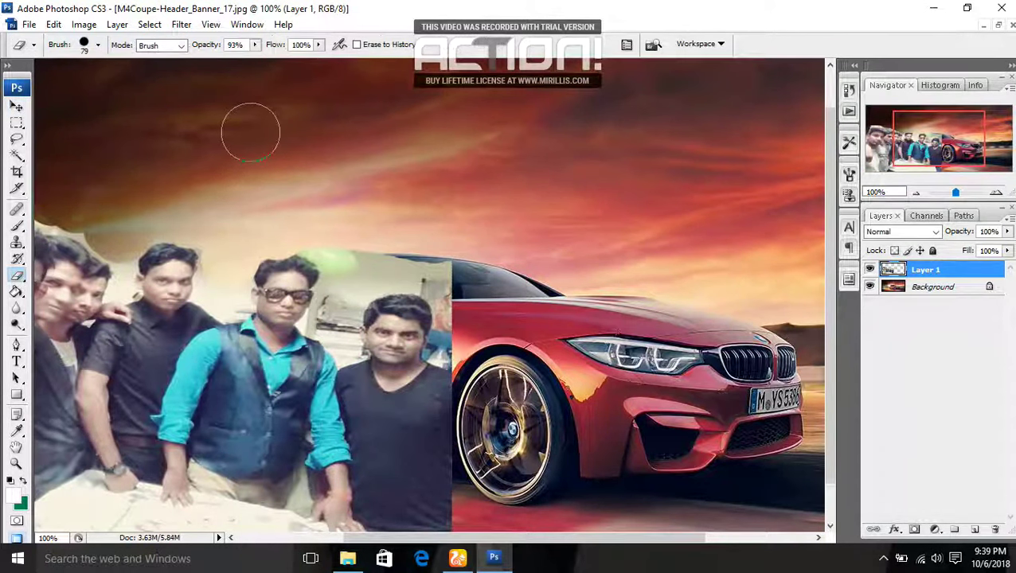
click(255, 44)
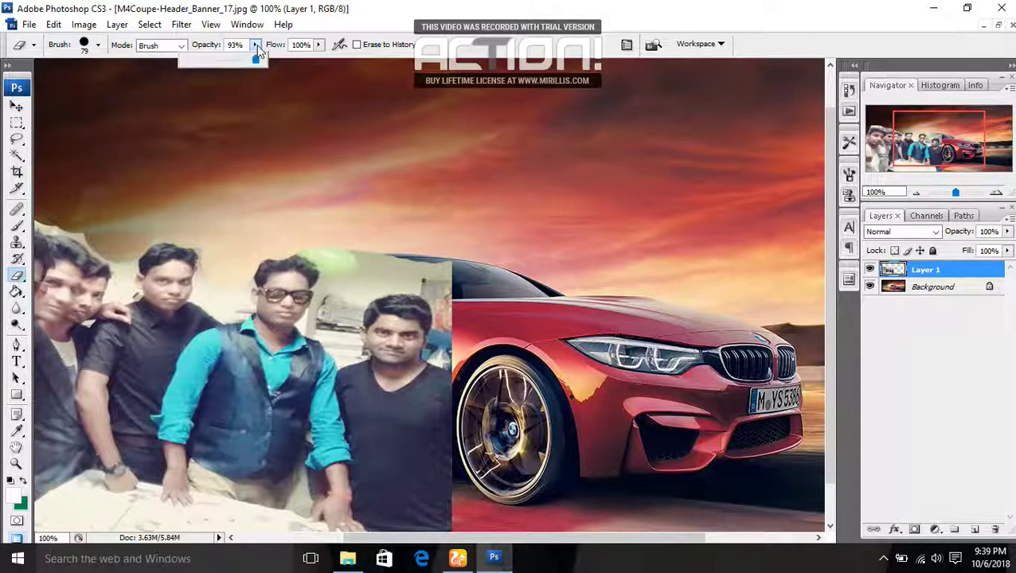
drag(260, 67, 265, 68)
mouse_move(363, 254)
mouse_down()
mouse_move(352, 263)
mouse_move(367, 267)
mouse_up()
right_click(366, 268)
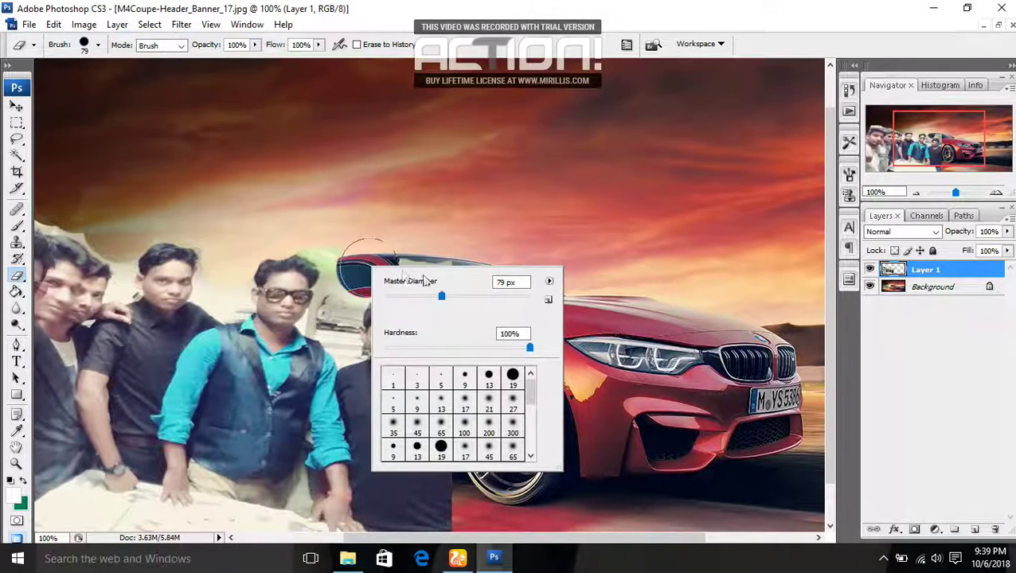
drag(440, 295, 421, 296)
key(Return)
mouse_move(368, 266)
mouse_down()
mouse_move(335, 275)
mouse_move(350, 299)
mouse_move(332, 319)
mouse_up()
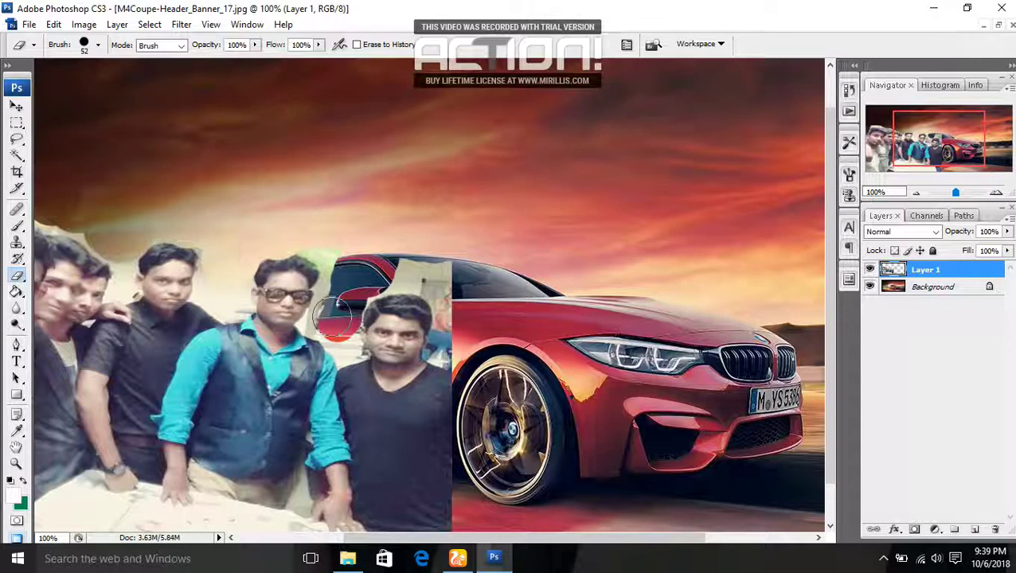
mouse_move(336, 318)
mouse_down()
mouse_move(335, 244)
mouse_move(334, 255)
mouse_up()
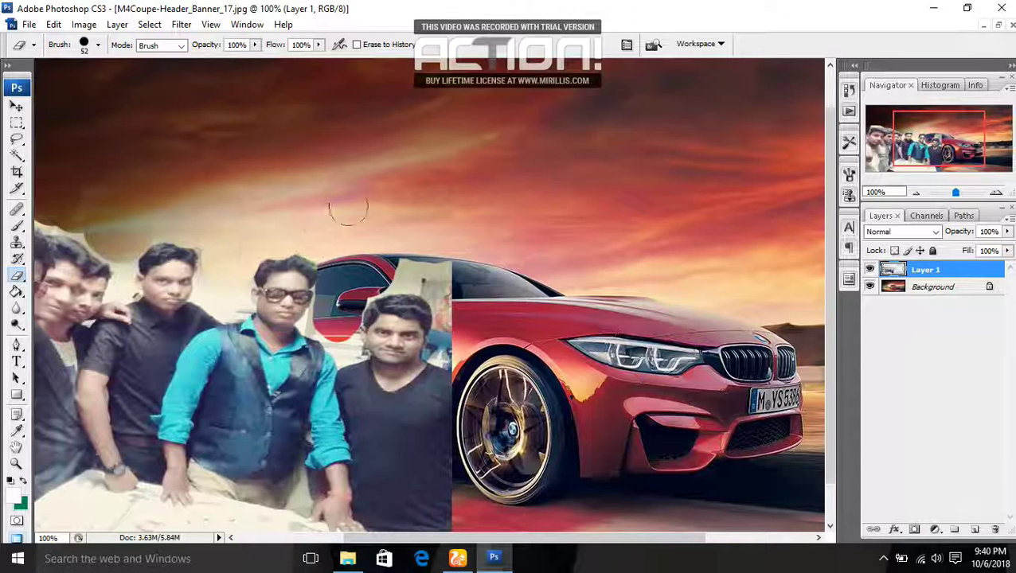
mouse_move(380, 263)
mouse_down()
mouse_move(436, 285)
mouse_move(450, 357)
mouse_move(453, 343)
mouse_up()
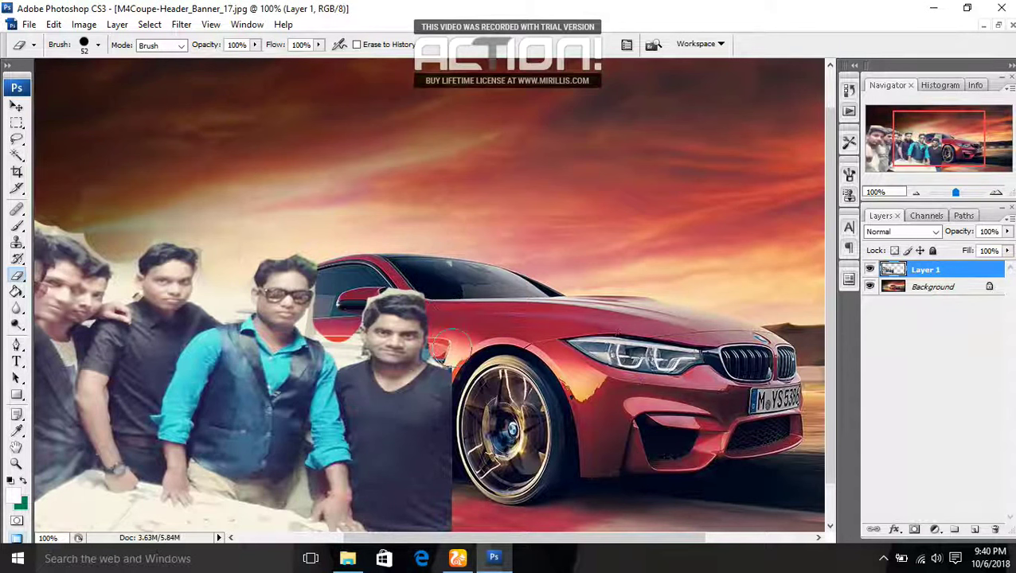
Undo the last stroke, then with a 25 px eraser reveal the car roof and clean leftover fringes.
key(ctrl+z)
right_click(451, 242)
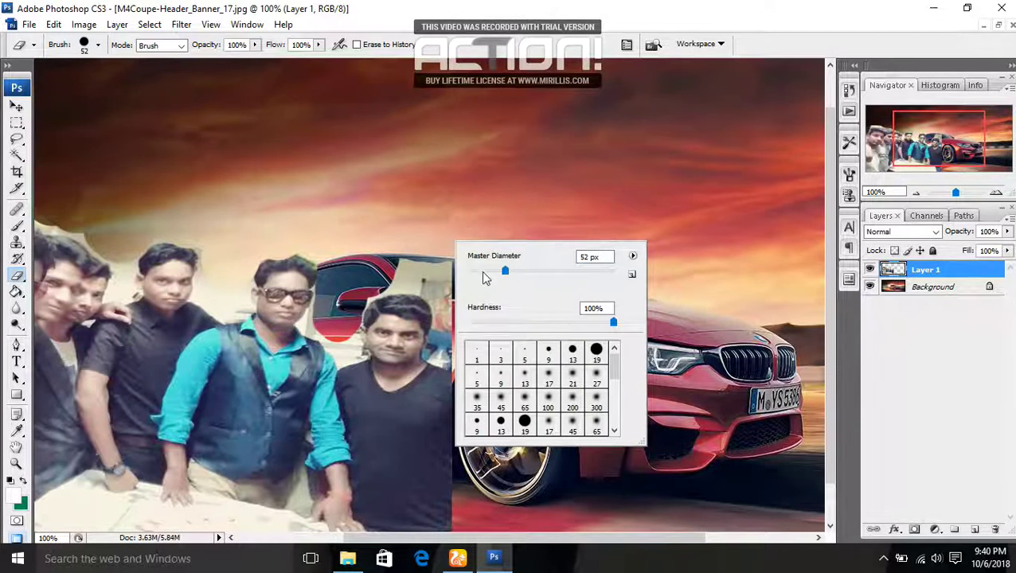
drag(487, 274, 481, 274)
click(413, 262)
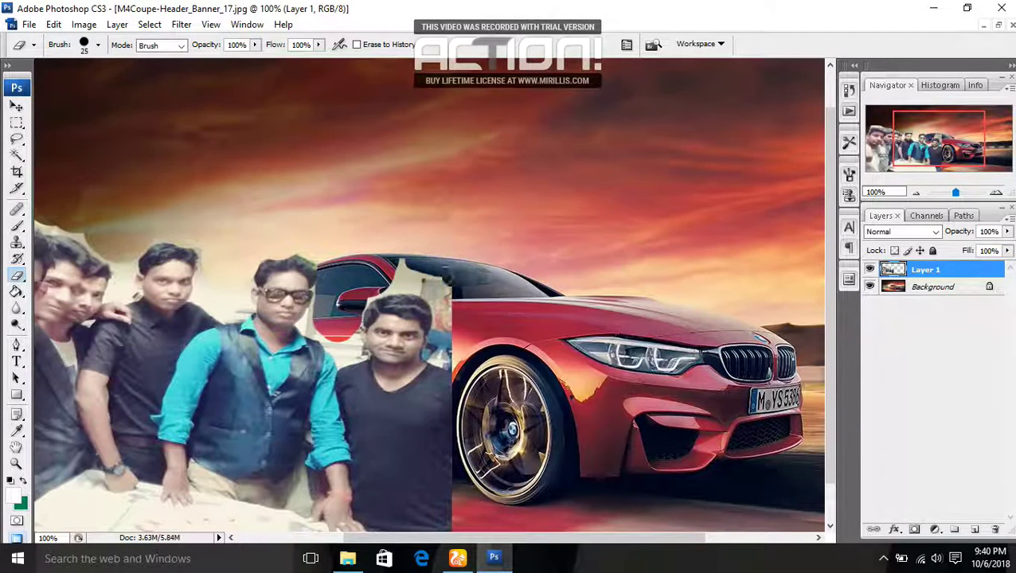
mouse_move(402, 264)
mouse_down()
mouse_move(440, 296)
mouse_move(447, 361)
mouse_up()
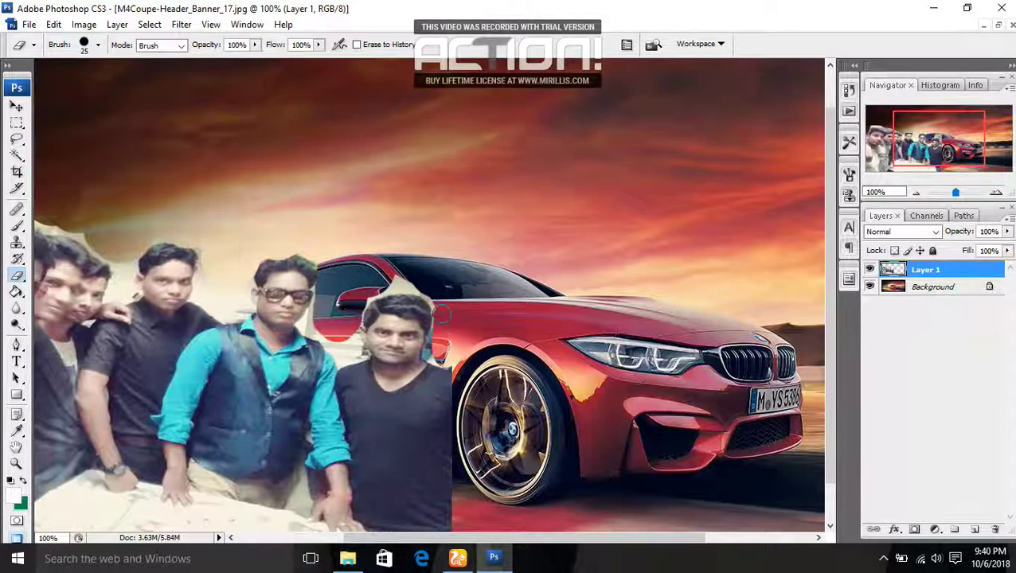
mouse_move(430, 291)
mouse_down()
mouse_move(382, 284)
mouse_move(428, 288)
mouse_move(438, 303)
mouse_up()
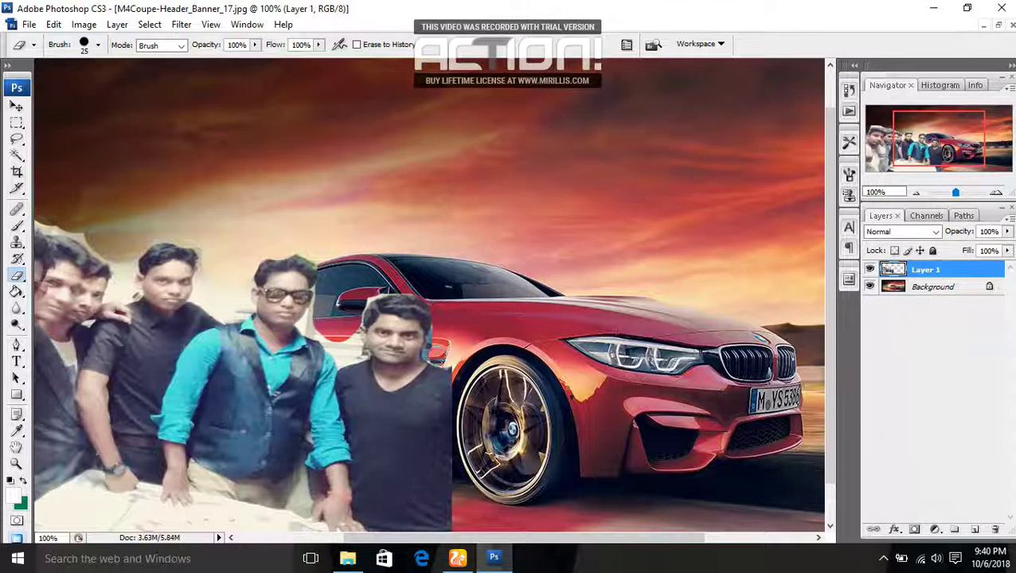
drag(465, 373, 456, 352)
mouse_move(365, 291)
mouse_down()
mouse_move(347, 350)
mouse_move(313, 320)
mouse_move(325, 285)
mouse_up()
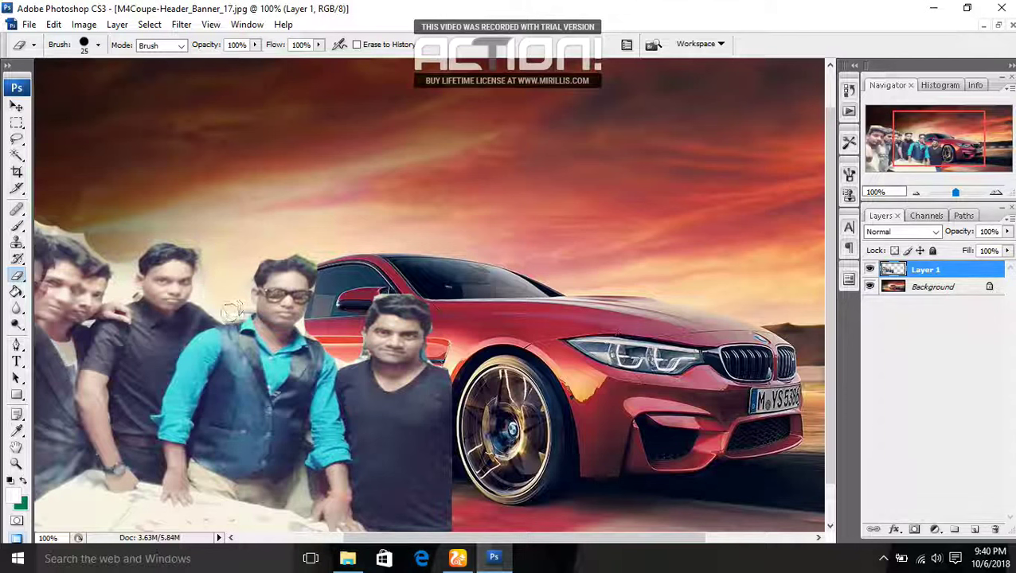
click(206, 250)
Shrink the eraser to 14 px and erase the light fringe along the left-hand men's hair.
right_click(224, 290)
drag(257, 317, 253, 317)
click(215, 286)
drag(206, 284, 203, 253)
drag(125, 280, 125, 292)
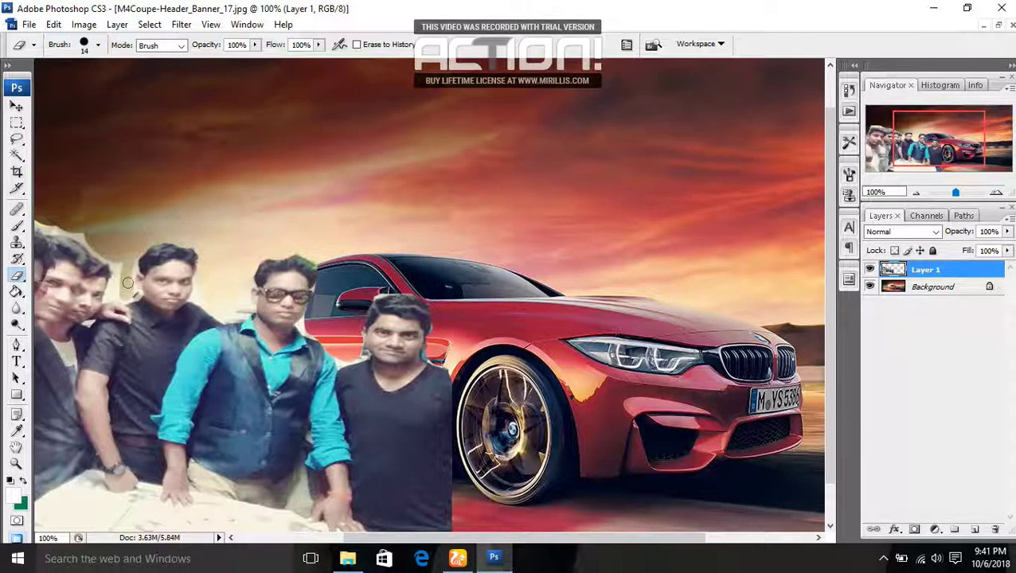
drag(132, 269, 133, 267)
key(ctrl+plus)
Erase the whitish and green fringe along the two men's hair, face, neck and shoulders.
drag(171, 351, 189, 367)
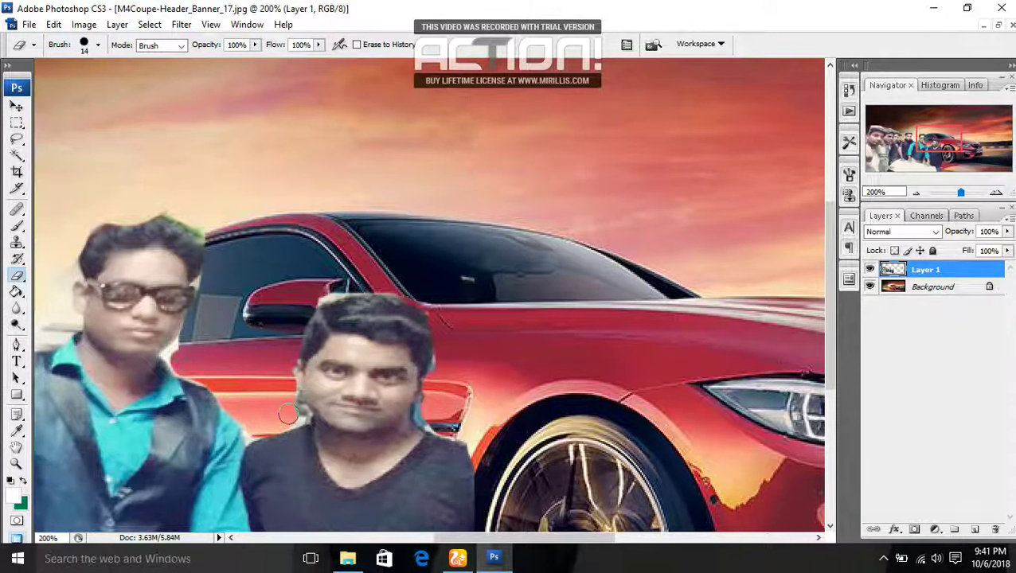
drag(288, 412, 293, 414)
drag(312, 293, 341, 285)
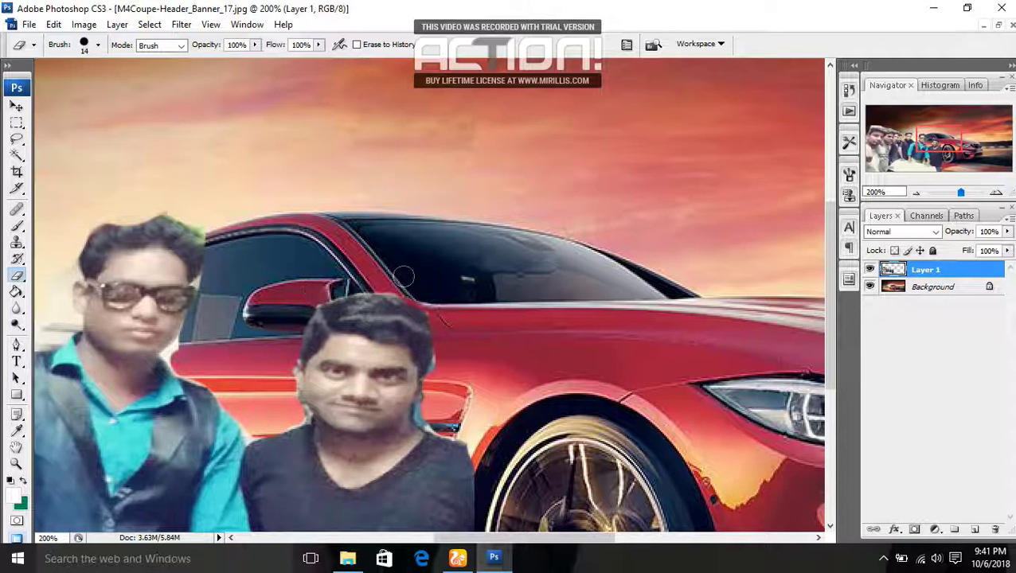
drag(176, 206, 217, 261)
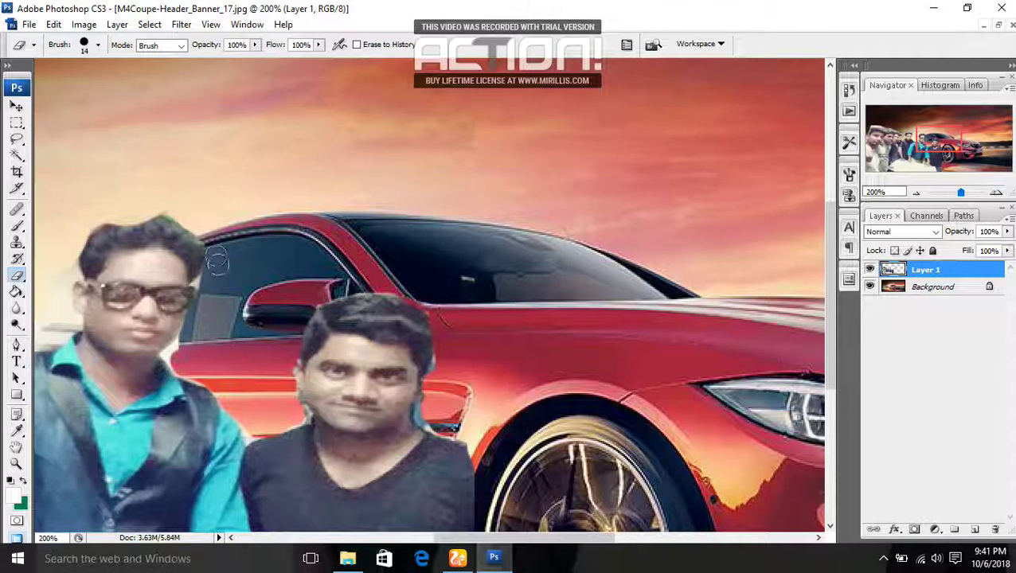
mouse_move(199, 340)
mouse_down()
mouse_move(167, 371)
mouse_move(255, 285)
mouse_up()
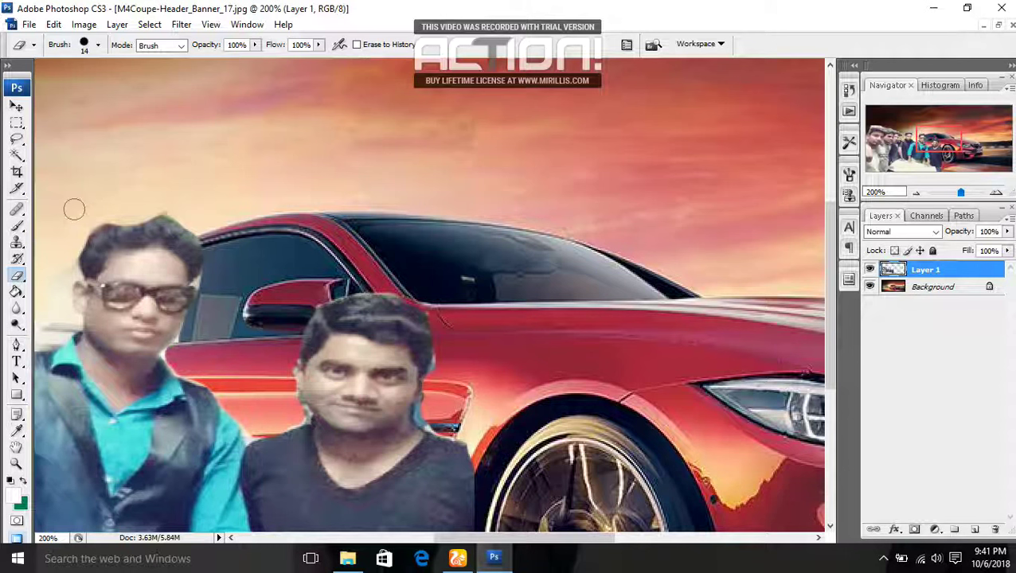
click(16, 448)
Pan to the leftmost friends and erase the light strip and halo above their hairlines.
mouse_move(170, 310)
mouse_down()
mouse_move(537, 268)
mouse_move(669, 297)
mouse_up()
mouse_move(328, 227)
mouse_down()
mouse_move(505, 313)
mouse_move(572, 320)
mouse_up()
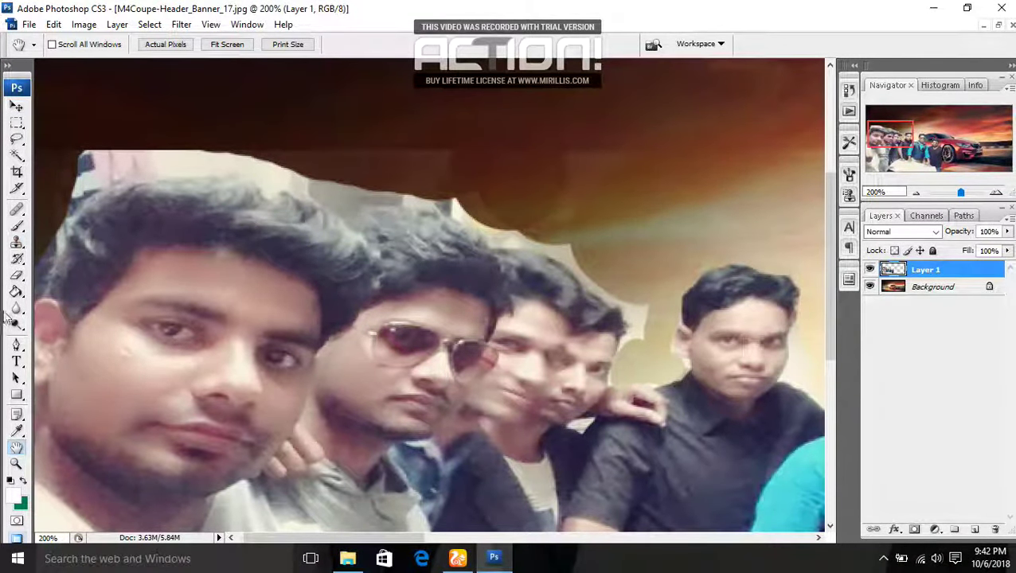
click(17, 275)
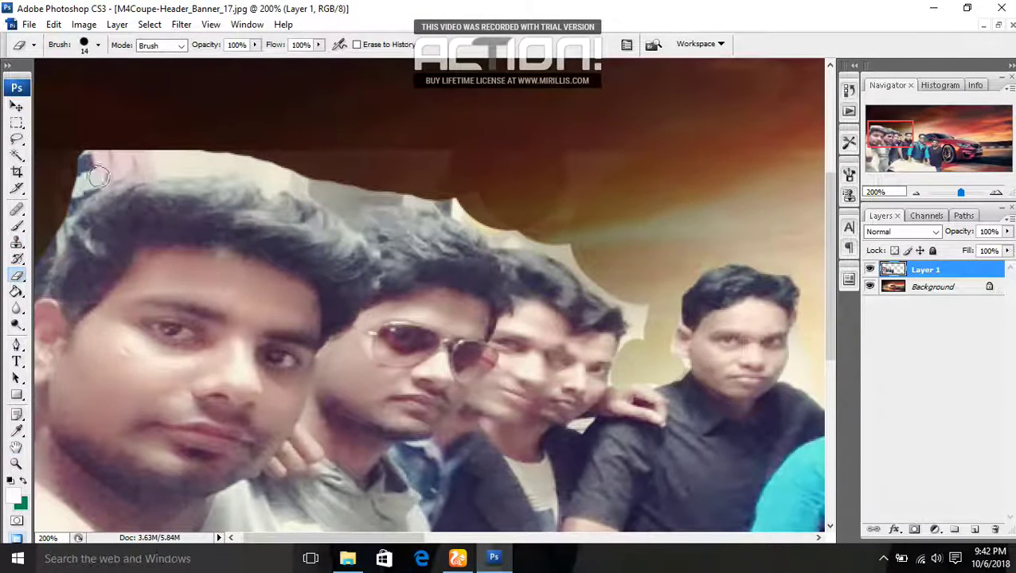
mouse_move(97, 176)
mouse_down()
mouse_move(127, 159)
mouse_move(87, 155)
mouse_move(74, 181)
mouse_move(88, 160)
mouse_move(120, 153)
mouse_move(135, 166)
mouse_move(163, 163)
mouse_move(93, 185)
mouse_move(40, 255)
mouse_move(25, 253)
mouse_move(40, 257)
mouse_up()
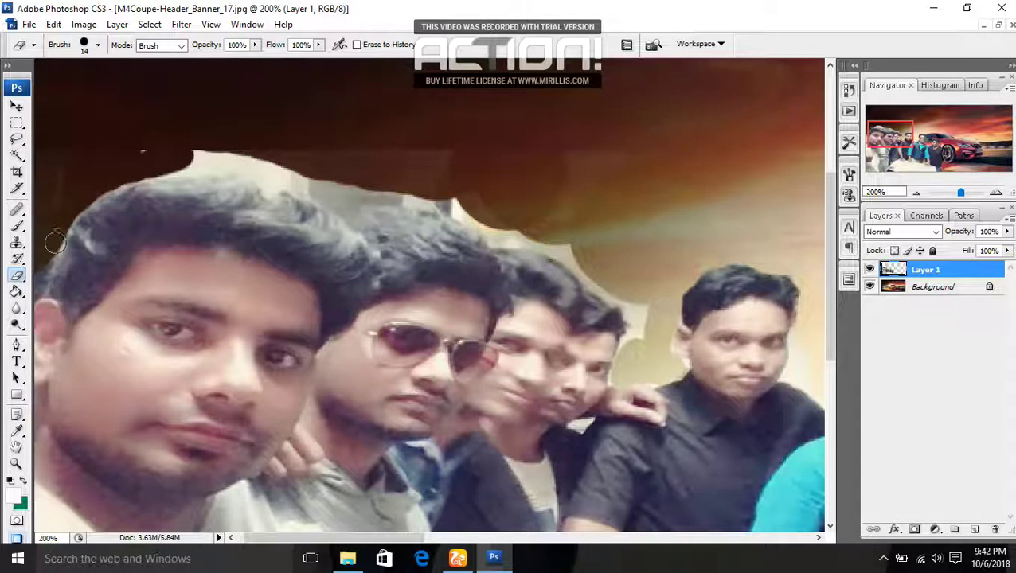
mouse_move(143, 163)
mouse_down()
mouse_move(243, 163)
mouse_move(193, 153)
mouse_move(204, 166)
mouse_move(314, 182)
mouse_move(254, 151)
mouse_move(333, 187)
mouse_move(274, 173)
mouse_up()
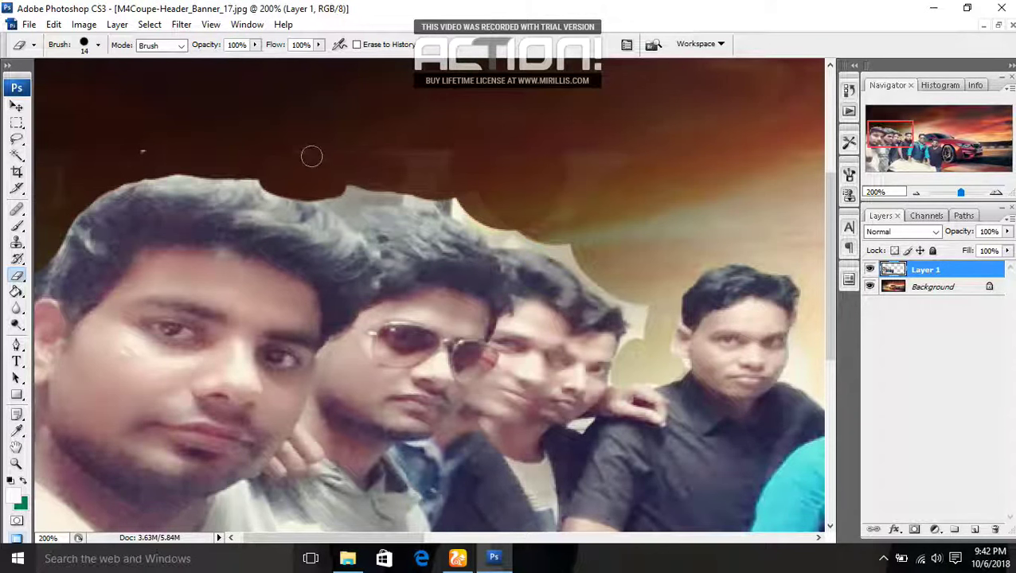
mouse_move(426, 155)
mouse_down()
mouse_move(402, 203)
mouse_move(350, 196)
mouse_move(381, 192)
mouse_move(397, 203)
mouse_move(386, 211)
mouse_move(329, 199)
mouse_move(296, 208)
mouse_move(230, 172)
mouse_move(204, 171)
mouse_move(201, 180)
mouse_up()
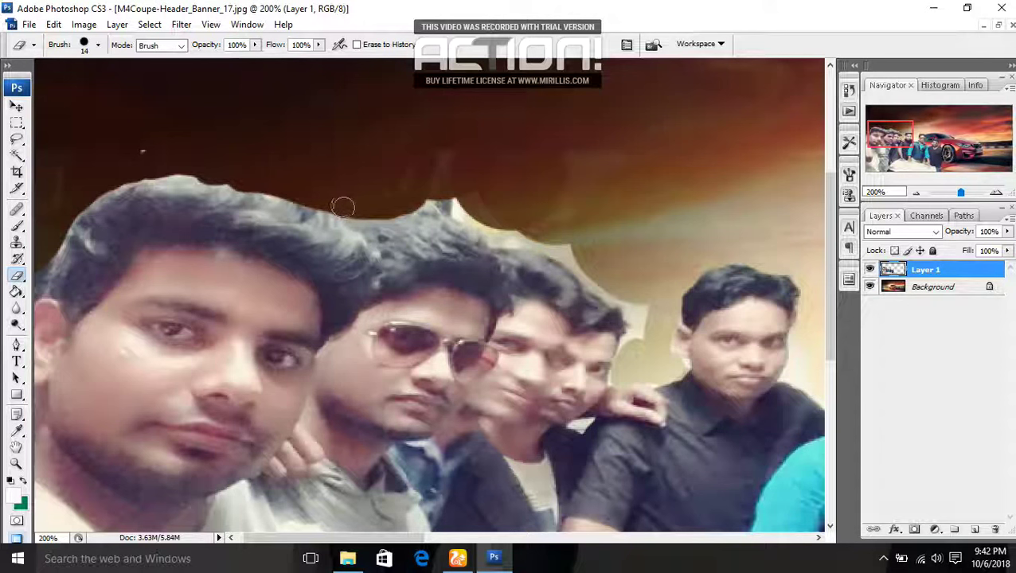
mouse_move(364, 218)
mouse_down()
mouse_move(446, 202)
mouse_move(364, 229)
mouse_up()
mouse_move(454, 225)
mouse_down()
mouse_move(544, 236)
mouse_move(566, 252)
mouse_up()
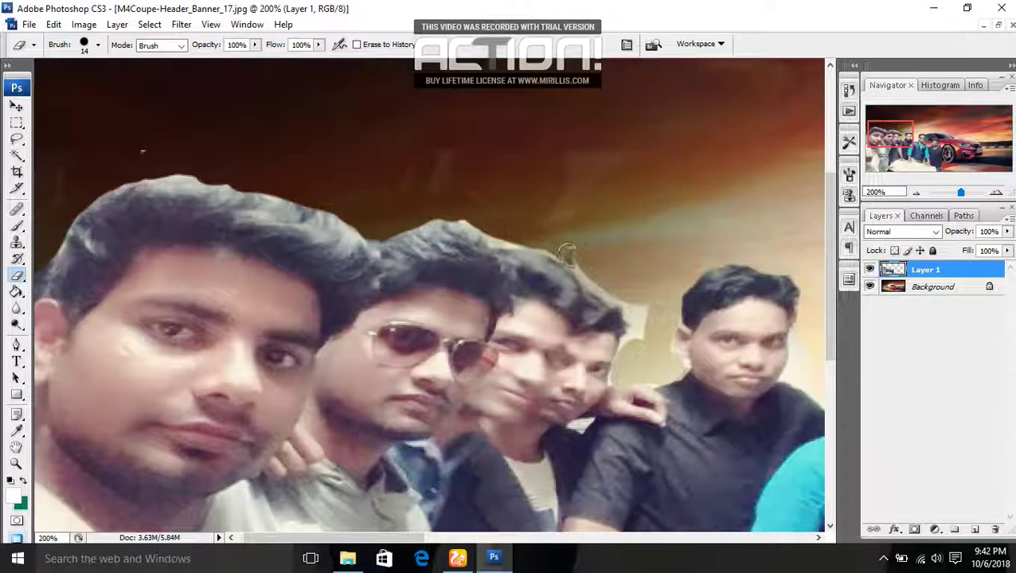
Erase the light halo along the hair tops, from the right man across to the leftmost friends.
drag(606, 282, 654, 351)
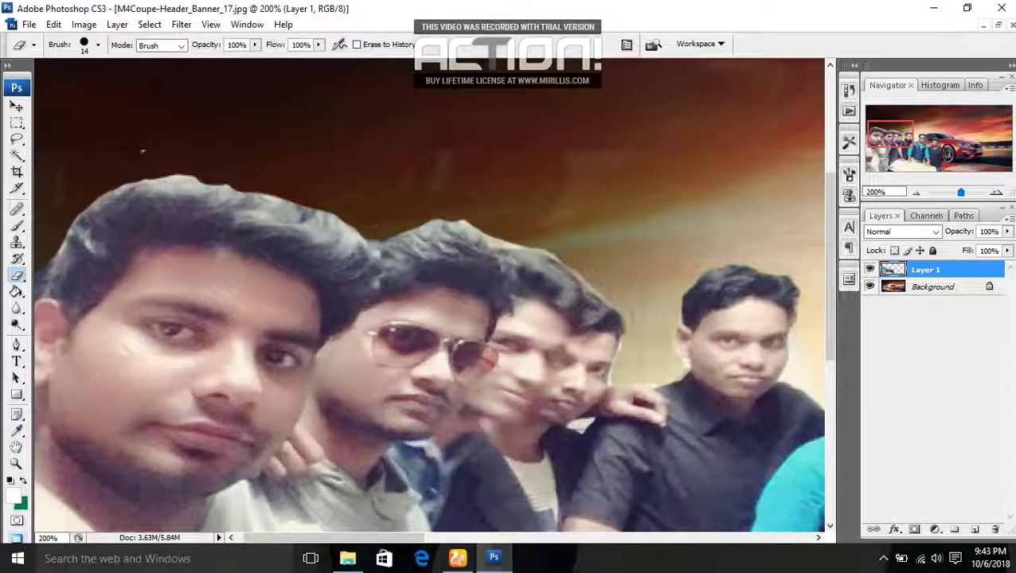
mouse_move(483, 216)
mouse_down()
mouse_move(446, 219)
mouse_move(482, 224)
mouse_up()
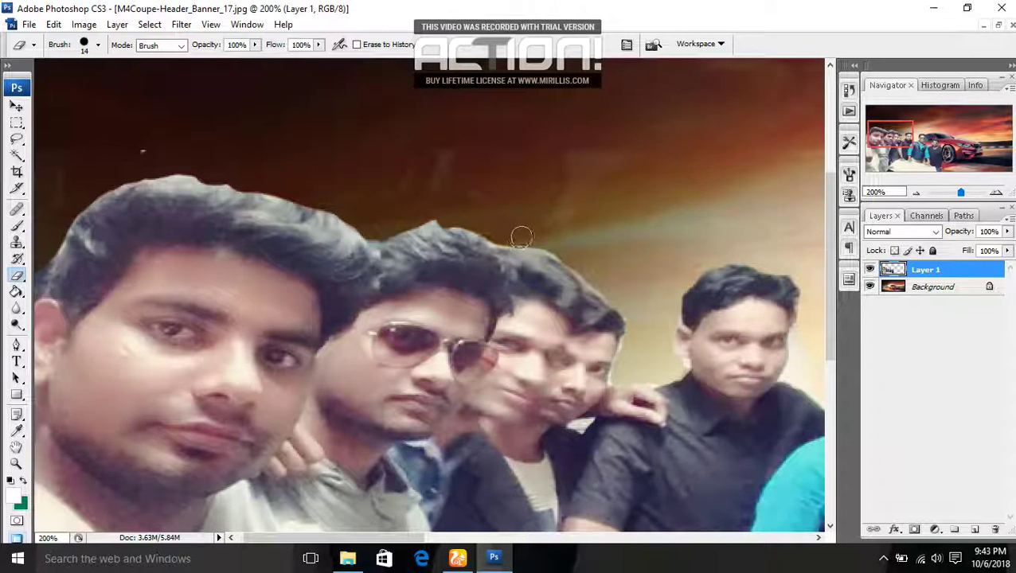
drag(451, 211, 452, 191)
mouse_move(339, 222)
mouse_down()
mouse_move(306, 208)
mouse_move(355, 228)
mouse_up()
mouse_move(295, 203)
mouse_down()
mouse_move(152, 172)
mouse_move(63, 215)
mouse_up()
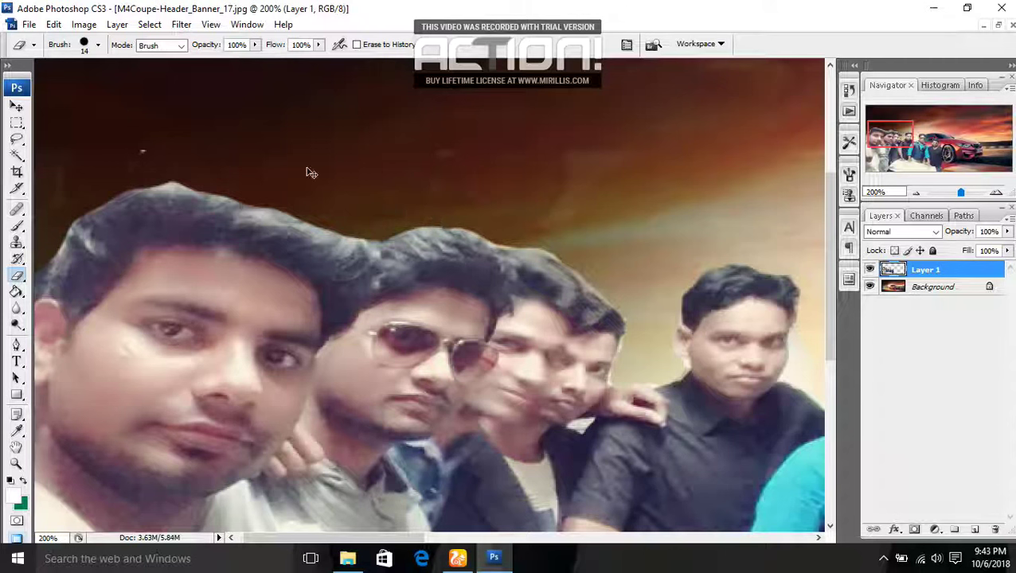
key(ctrl+minus)
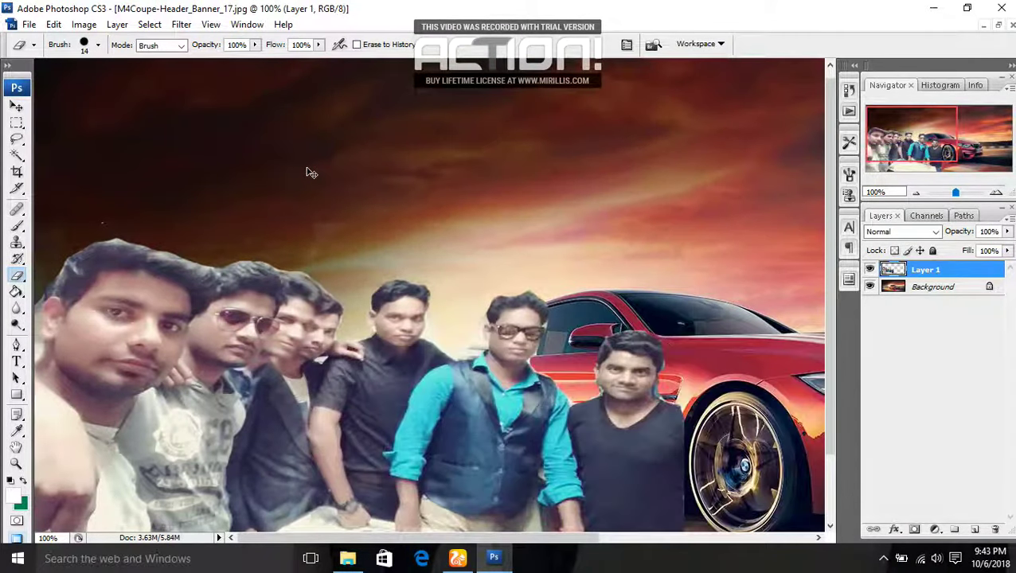
Set the Eraser to Brush mode at 23% opacity with a 139 px brush.
key(ctrl+minus)
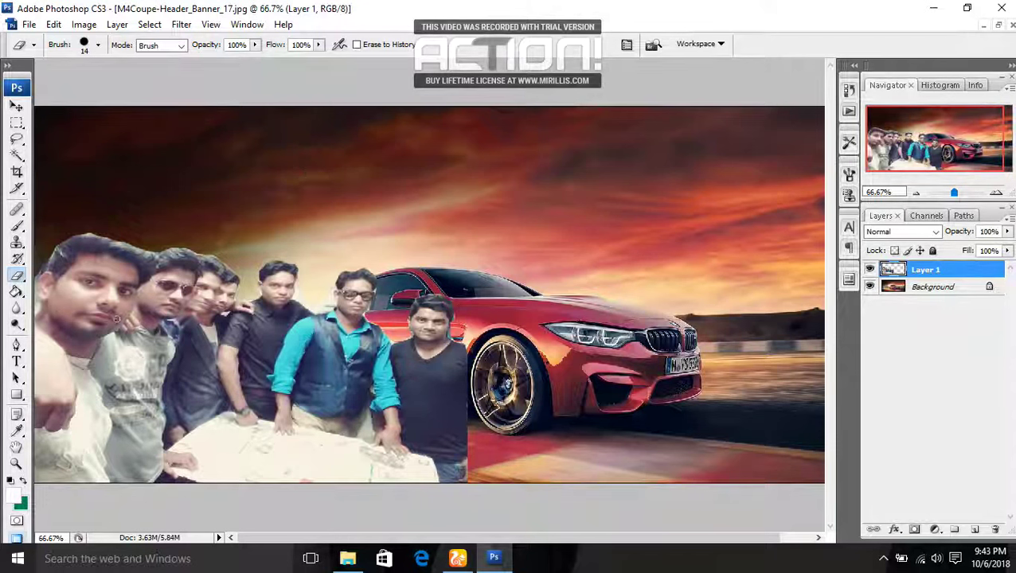
click(181, 45)
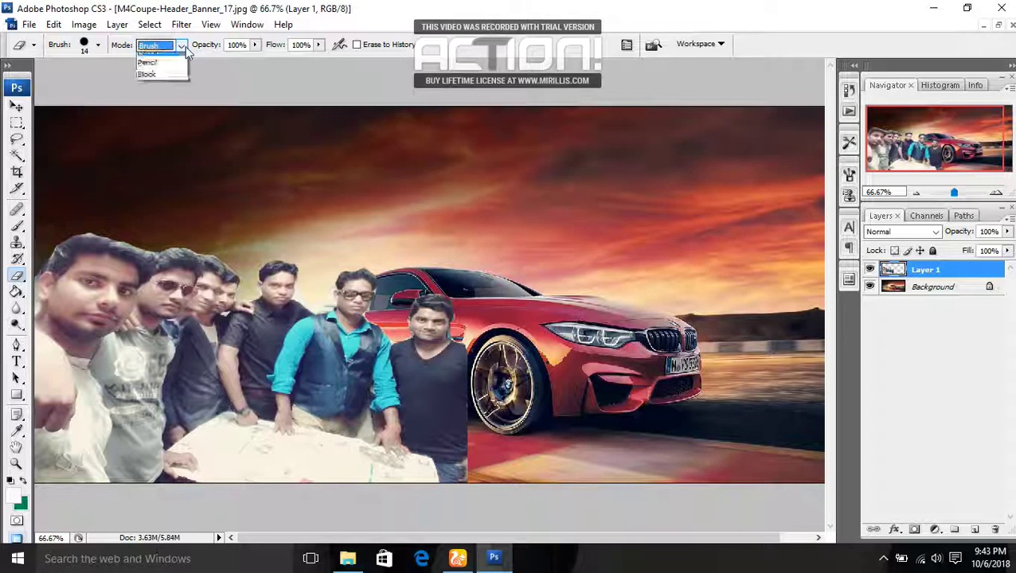
click(155, 55)
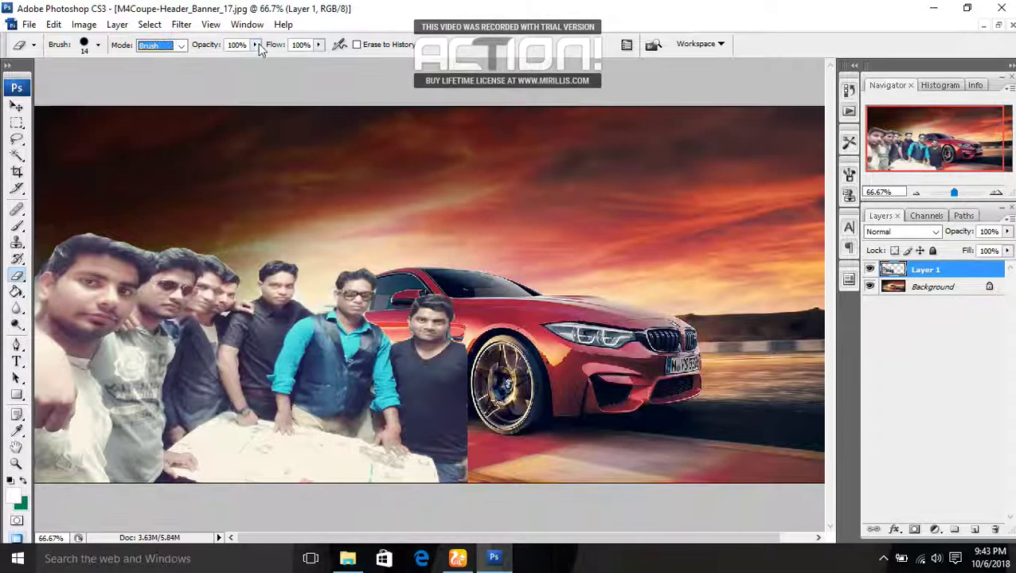
click(255, 45)
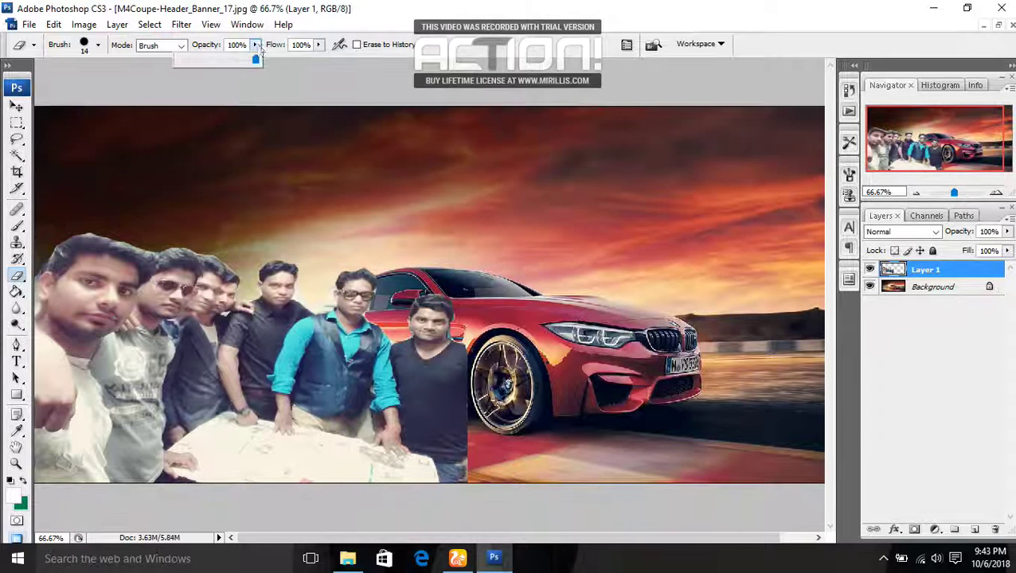
click(195, 60)
right_click(250, 202)
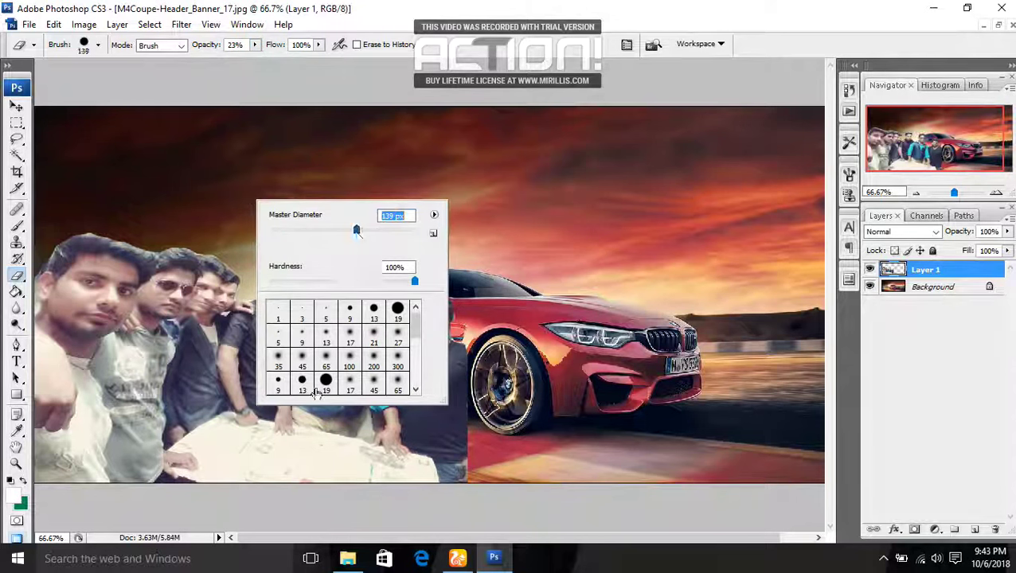
Fade the table, teal shirt and the men overlapping the car so the wheel shows through.
mouse_move(302, 430)
mouse_down()
mouse_move(238, 416)
mouse_move(265, 447)
mouse_move(171, 422)
mouse_move(299, 458)
mouse_move(425, 450)
mouse_move(430, 438)
mouse_move(318, 398)
mouse_move(448, 381)
mouse_move(319, 358)
mouse_move(255, 335)
mouse_move(414, 318)
mouse_move(450, 390)
mouse_up()
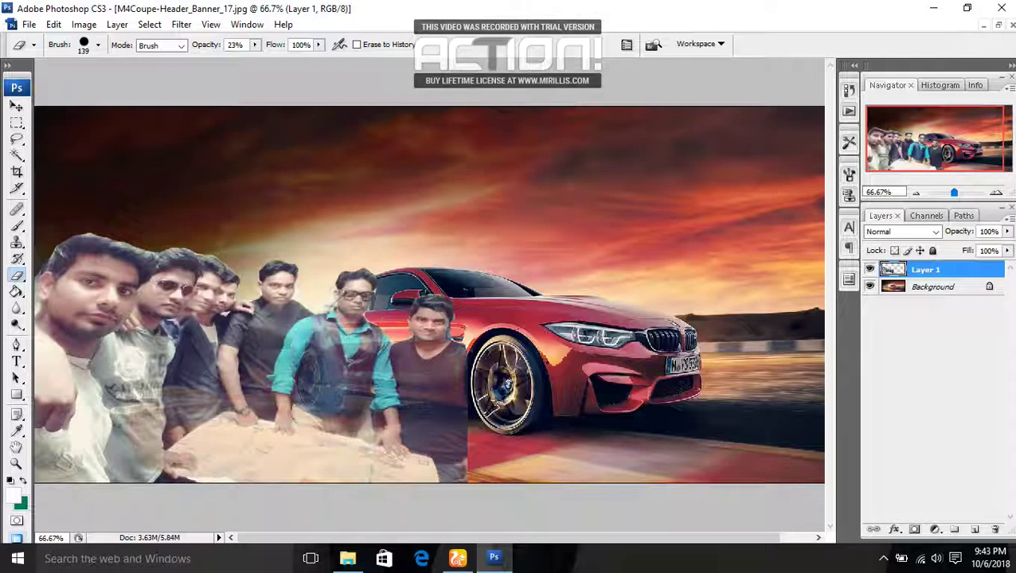
mouse_move(446, 339)
mouse_down()
mouse_move(334, 295)
mouse_move(350, 350)
mouse_move(331, 401)
mouse_up()
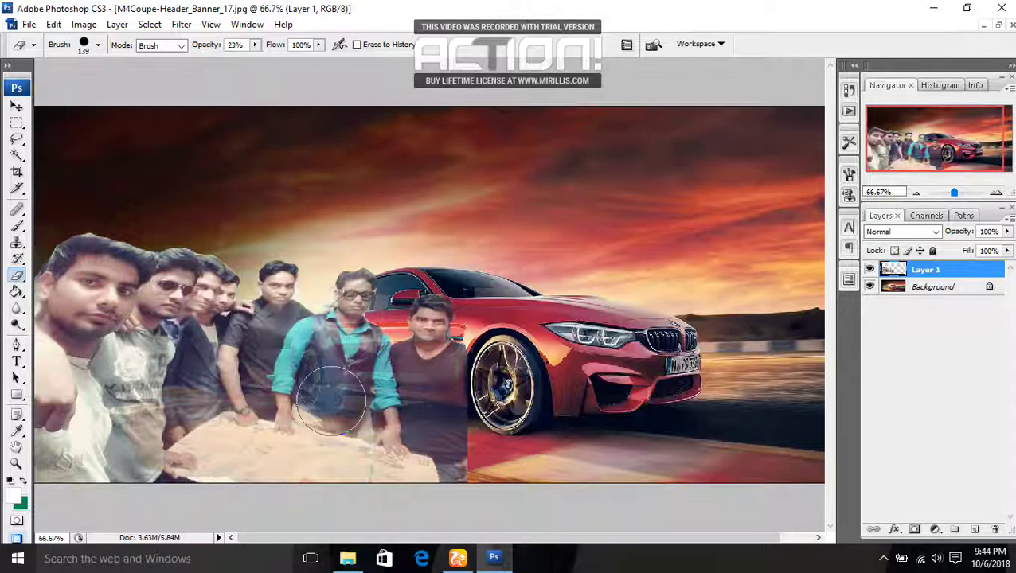
right_click(332, 400)
click(302, 327)
mouse_move(303, 326)
mouse_down()
mouse_move(271, 310)
mouse_move(159, 334)
mouse_move(120, 398)
mouse_move(199, 438)
mouse_move(263, 380)
mouse_move(72, 239)
mouse_move(56, 366)
mouse_move(59, 478)
mouse_move(88, 303)
mouse_move(208, 233)
mouse_move(362, 239)
mouse_move(359, 358)
mouse_up()
mouse_move(270, 434)
mouse_down()
mouse_move(263, 295)
mouse_move(318, 350)
mouse_move(278, 287)
mouse_move(120, 358)
mouse_up()
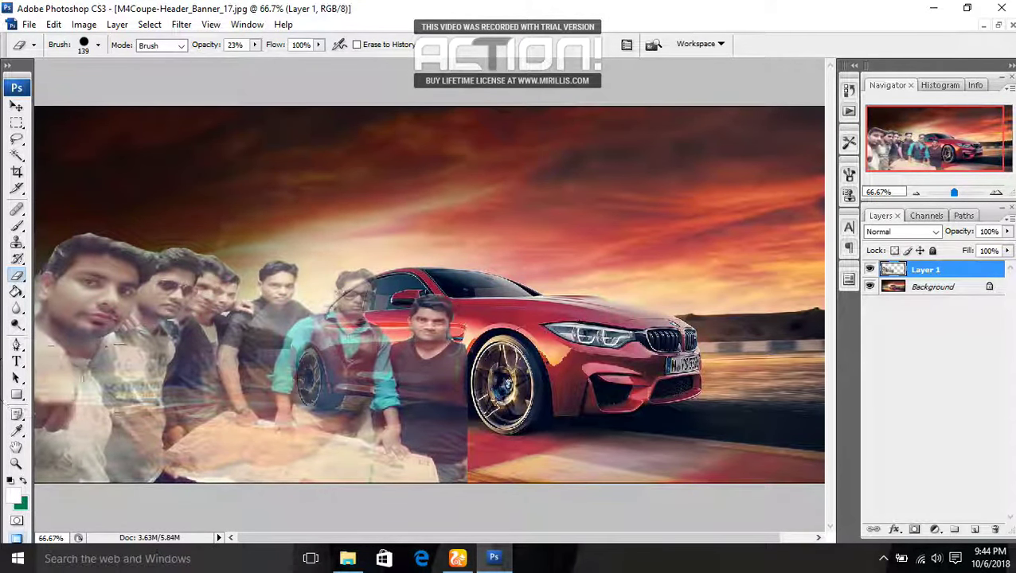
mouse_move(172, 376)
mouse_down()
mouse_move(147, 215)
mouse_move(64, 351)
mouse_move(59, 382)
mouse_move(342, 446)
mouse_move(462, 414)
mouse_move(470, 303)
mouse_move(436, 430)
mouse_move(438, 398)
mouse_move(431, 487)
mouse_move(482, 410)
mouse_move(532, 425)
mouse_up()
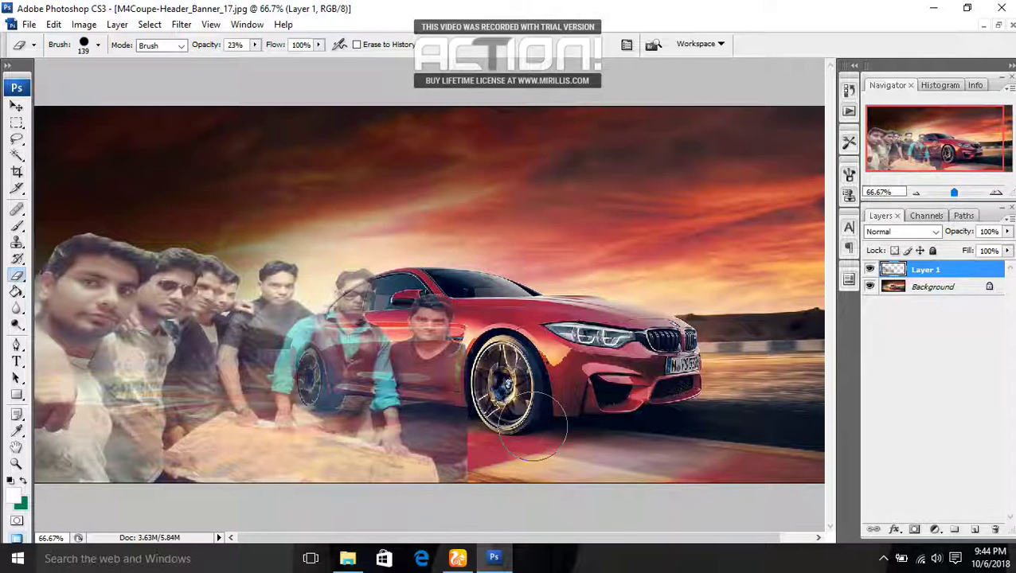
right_click(472, 447)
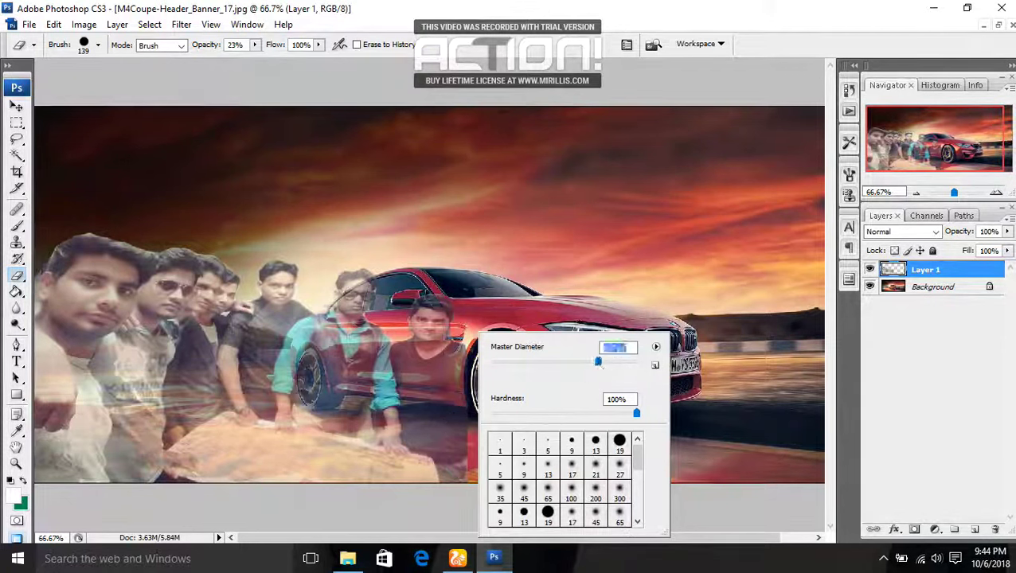
Enlarge the eraser to 195 px and fade the lower-left area and leftmost person.
drag(598, 362, 607, 362)
click(352, 464)
mouse_move(318, 454)
mouse_down()
mouse_move(251, 450)
mouse_move(406, 458)
mouse_move(263, 398)
mouse_up()
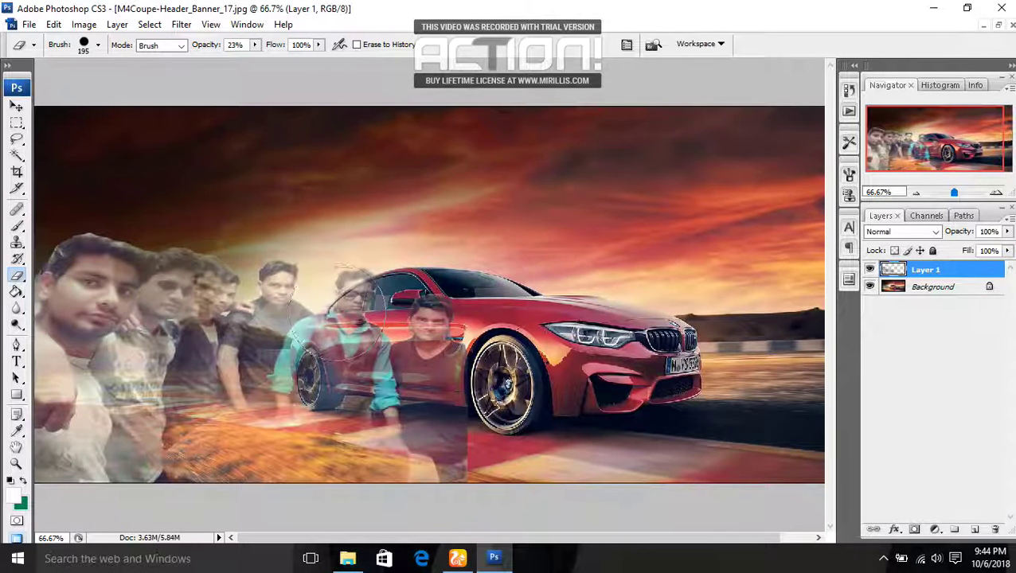
mouse_move(92, 315)
mouse_down()
mouse_move(80, 477)
mouse_move(80, 318)
mouse_move(104, 239)
mouse_move(270, 311)
mouse_up()
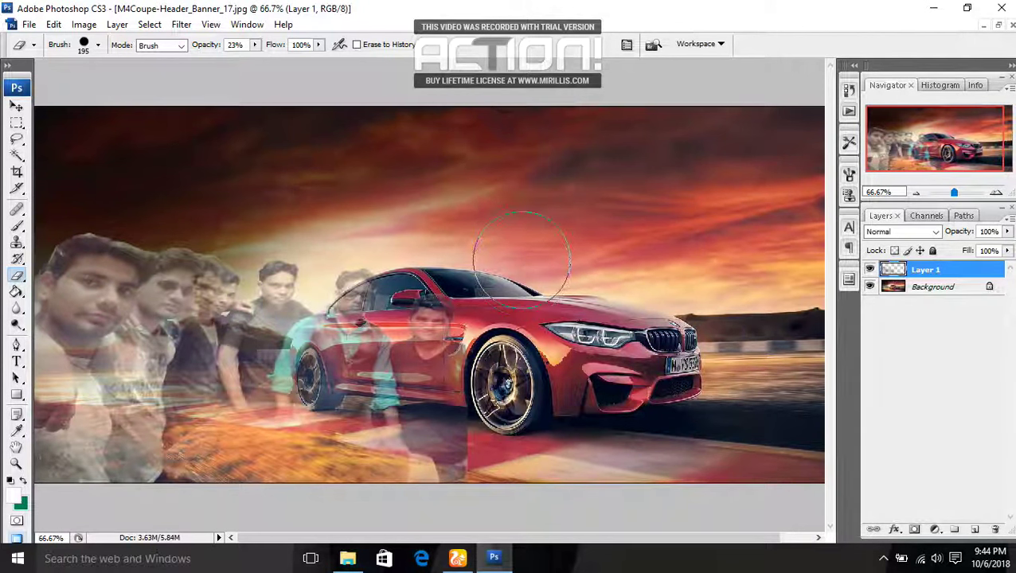
Undo the overreaching strokes on the leftmost person and retry fading their face.
key(ctrl+alt+z)
key(ctrl+alt+z)
key(ctrl+alt+z)
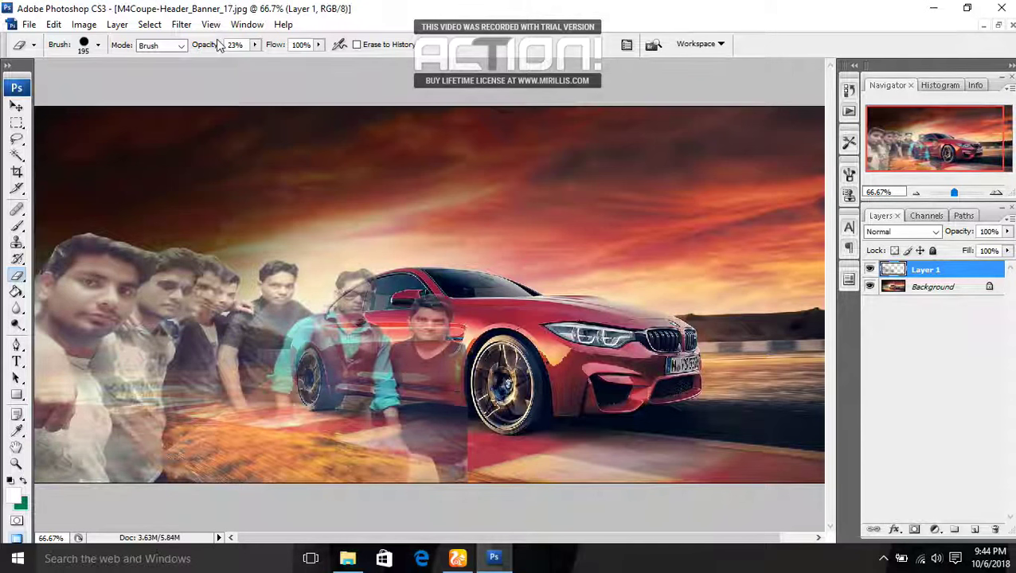
key(ctrl+alt+z)
key(ctrl+alt+z)
mouse_move(93, 438)
mouse_down()
mouse_move(48, 303)
mouse_move(64, 399)
mouse_move(71, 291)
mouse_up()
key(ctrl+alt+z)
Fade the teal-shirt person and the people over the car's front, restoring the second face.
mouse_move(487, 362)
mouse_down()
mouse_move(359, 398)
mouse_move(158, 271)
mouse_move(183, 302)
mouse_up()
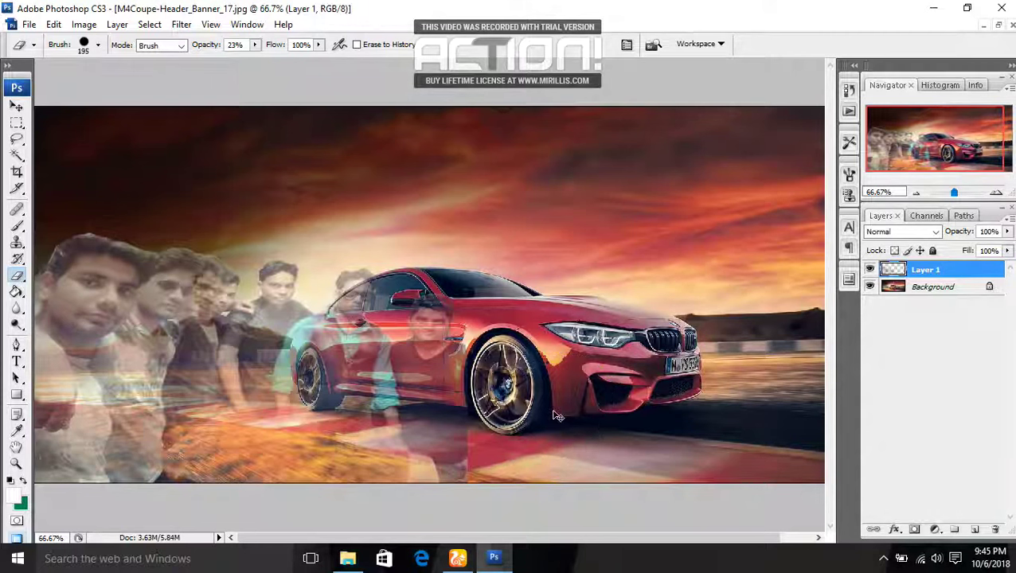
key(ctrl+alt+z)
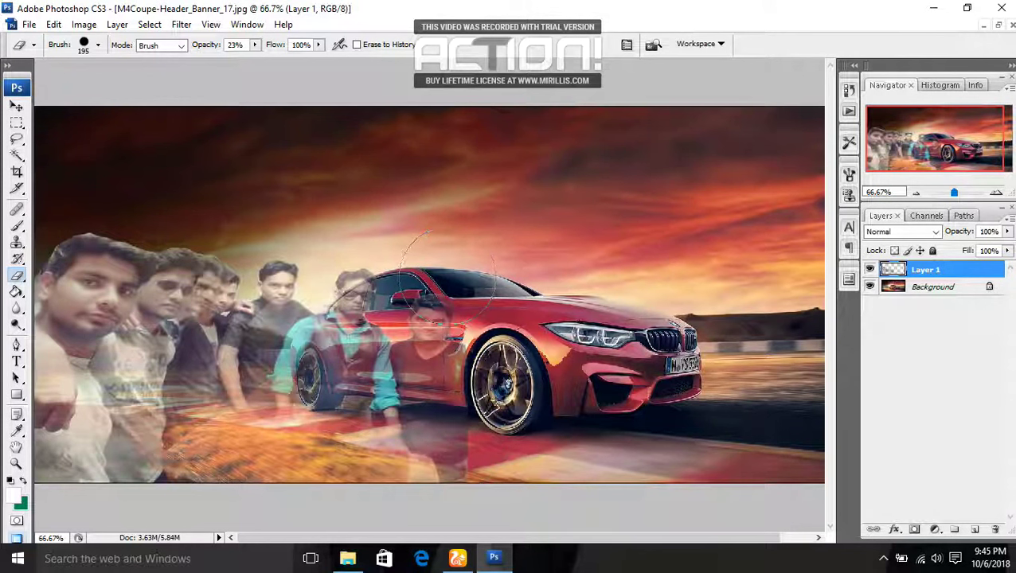
drag(430, 442, 318, 326)
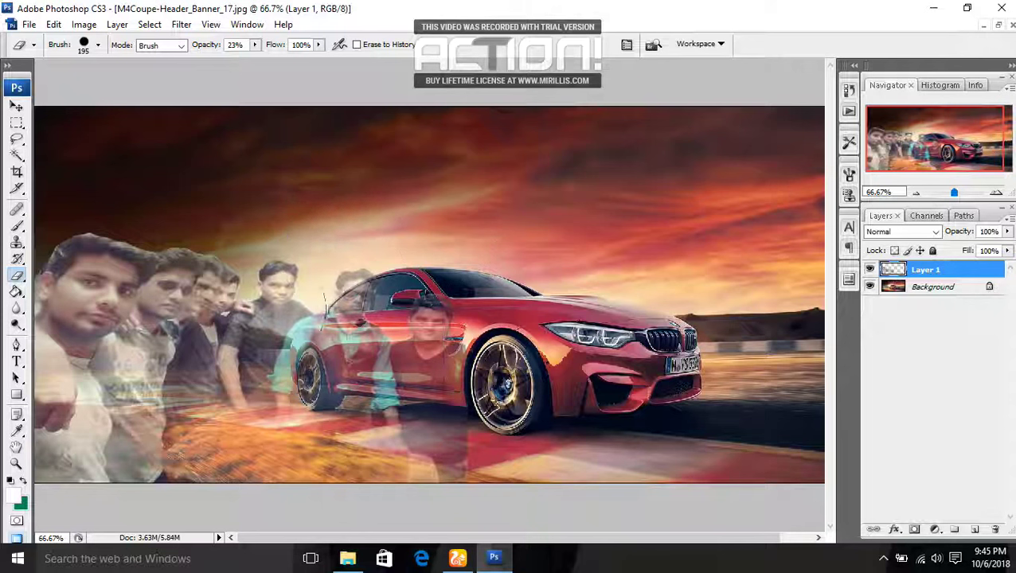
drag(255, 301, 115, 278)
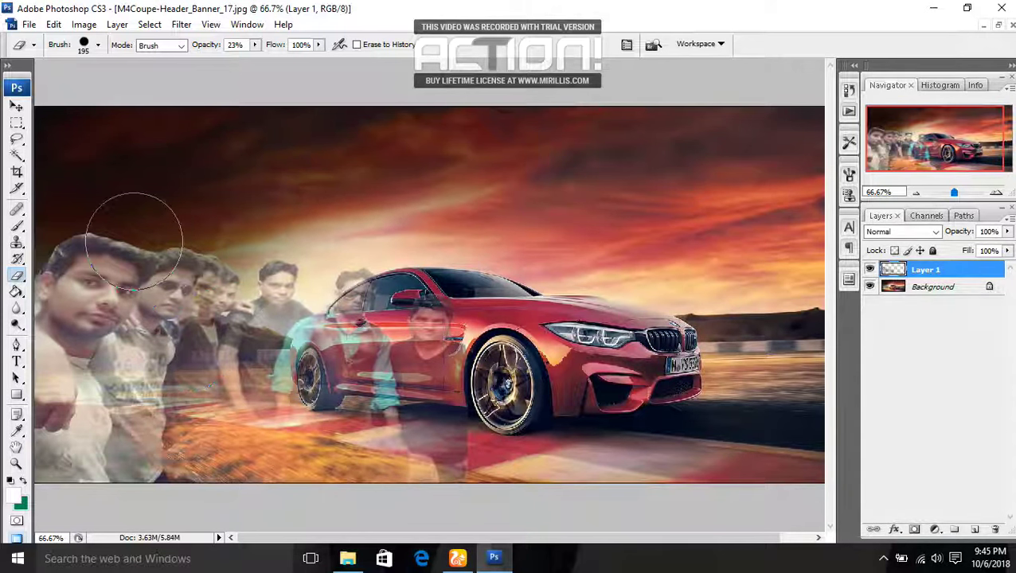
key(ctrl+z)
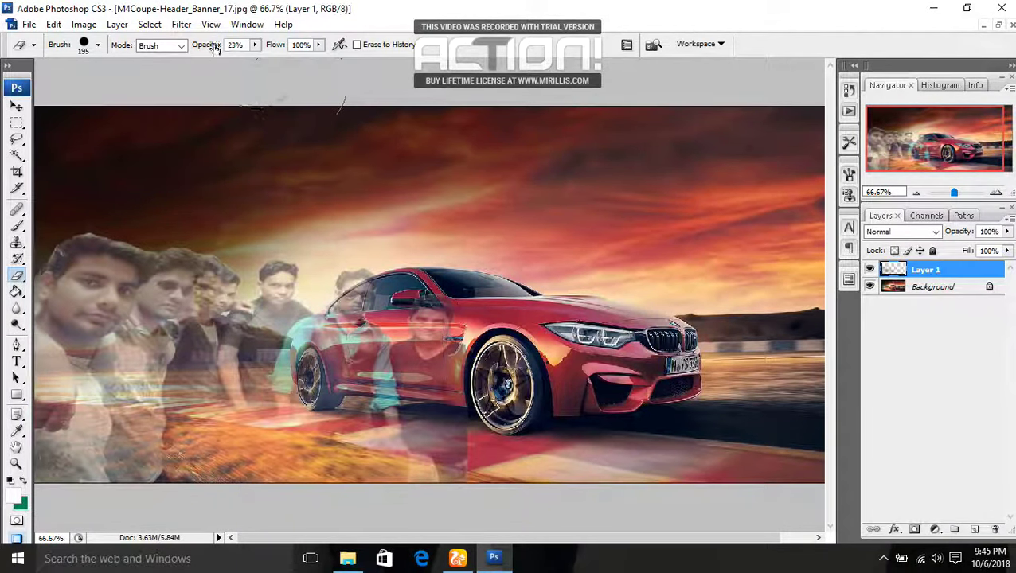
Raise eraser opacity to 53% and fade the middle faces and road.
click(255, 44)
drag(269, 62, 278, 60)
mouse_move(267, 191)
mouse_down()
mouse_move(275, 410)
mouse_move(388, 334)
mouse_up()
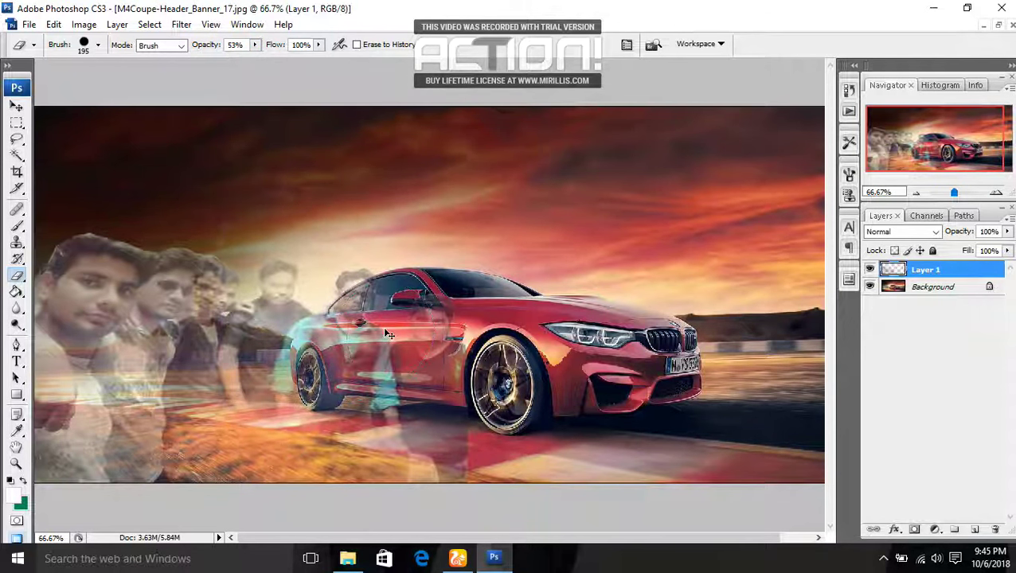
key(ctrl+z)
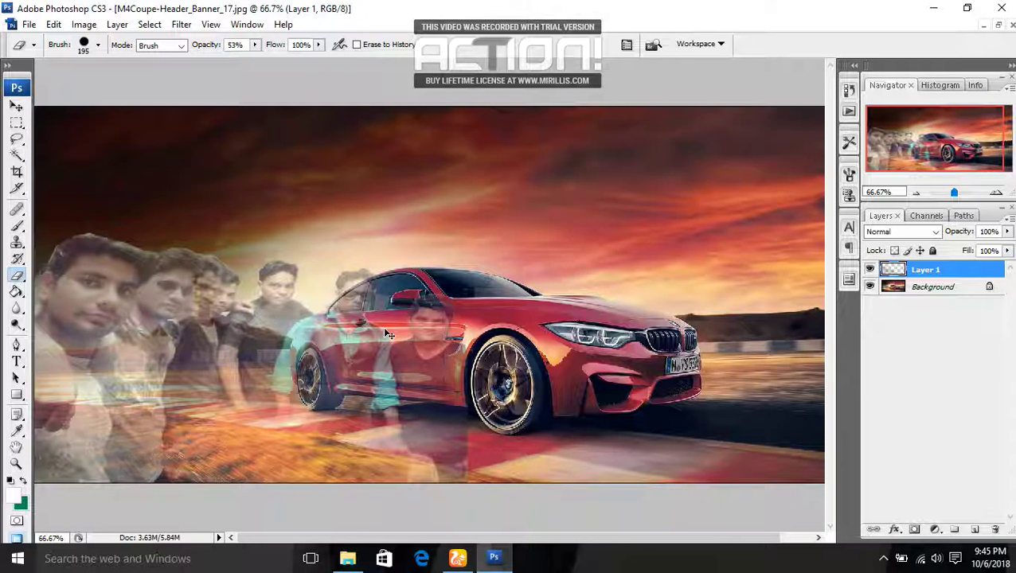
key(ctrl+z)
key(ctrl+z)
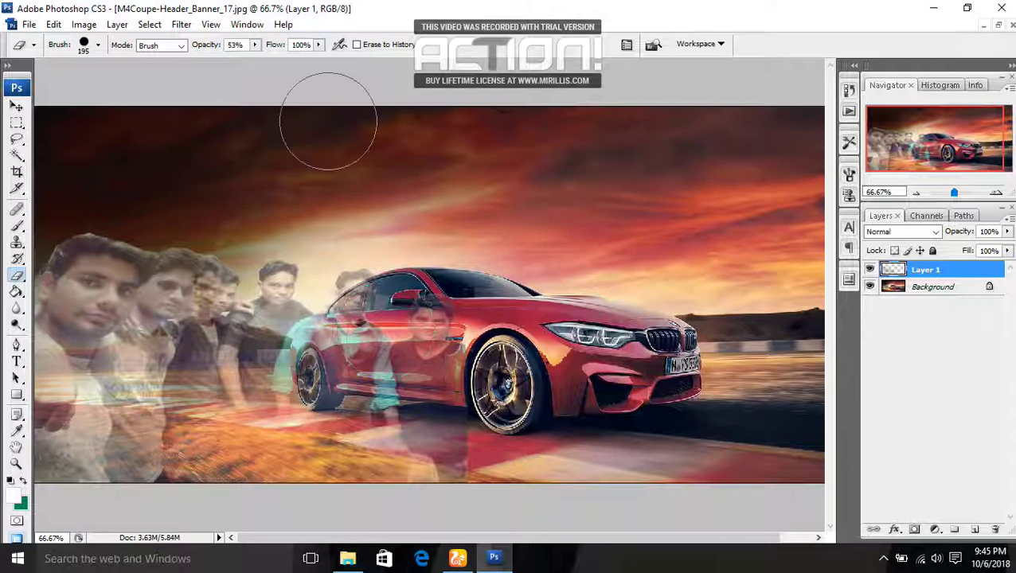
Set eraser flow to 97%, undo strokes over the left faces, and fade the group's lower edge into the road.
click(319, 45)
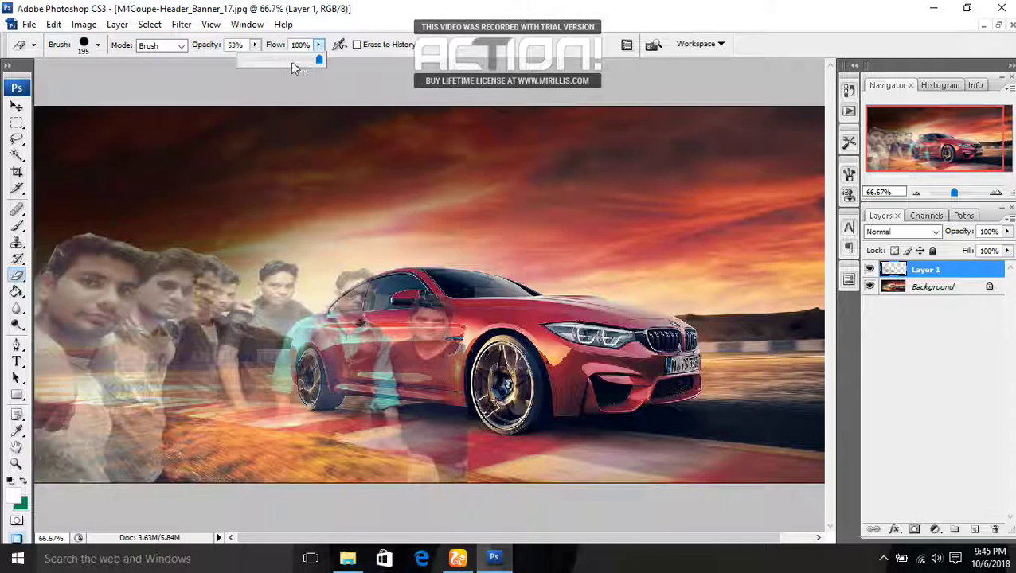
drag(287, 255, 271, 351)
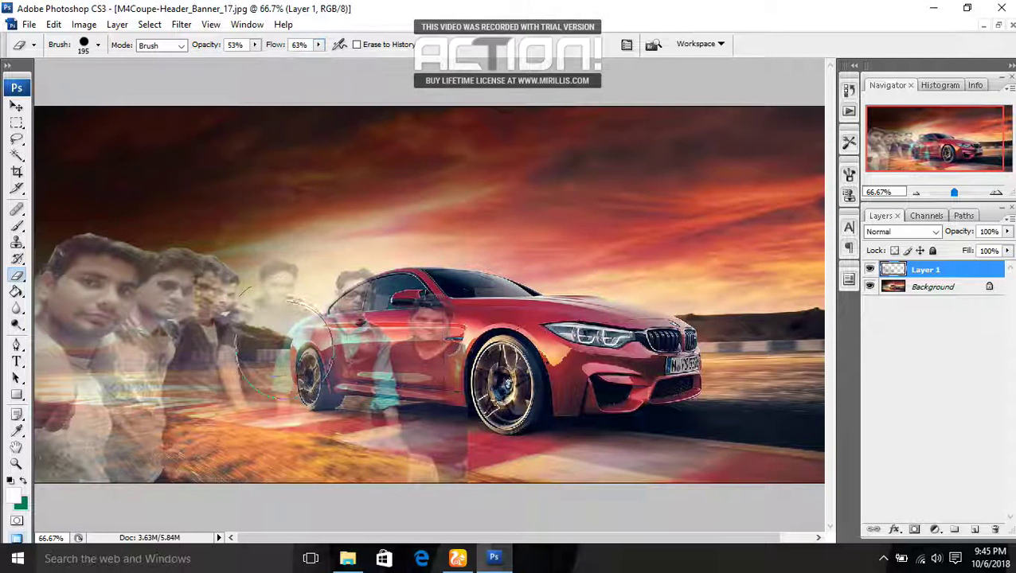
drag(141, 333, 109, 253)
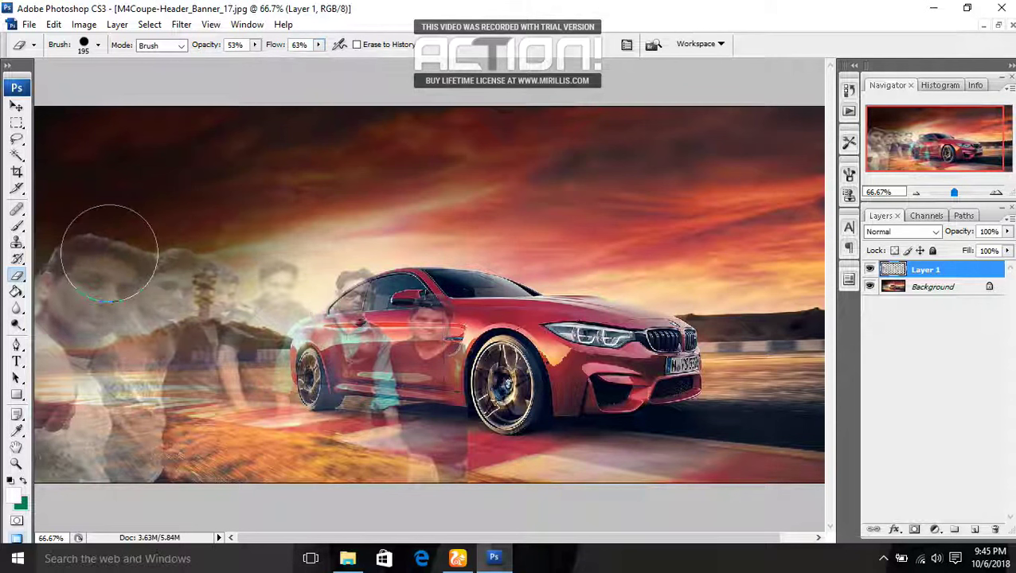
key(ctrl+alt+z)
key(ctrl+alt+z)
key(ctrl+alt+z)
key(ctrl+alt+z)
key(ctrl+alt+z)
key(ctrl+alt+z)
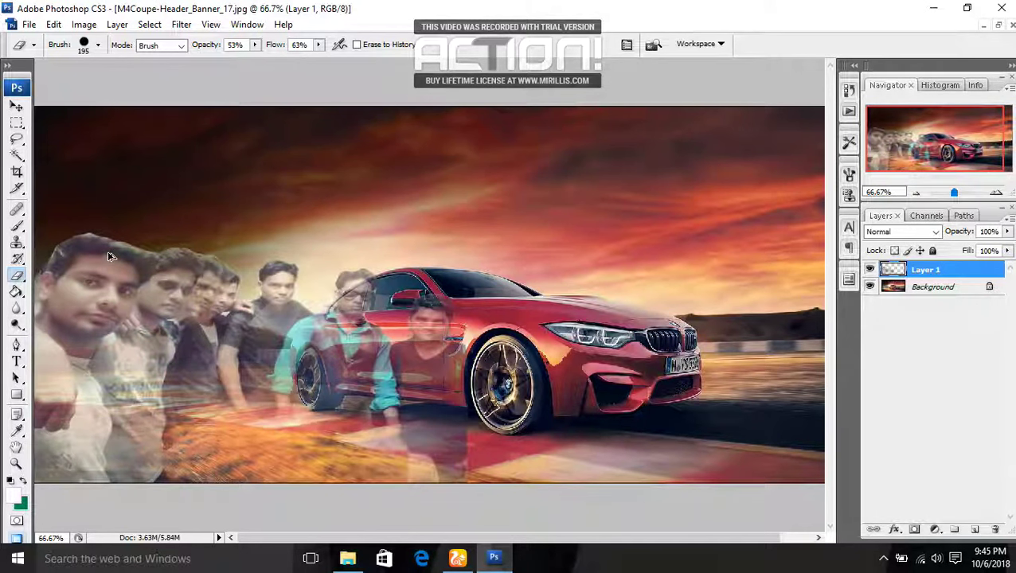
key(ctrl+alt+z)
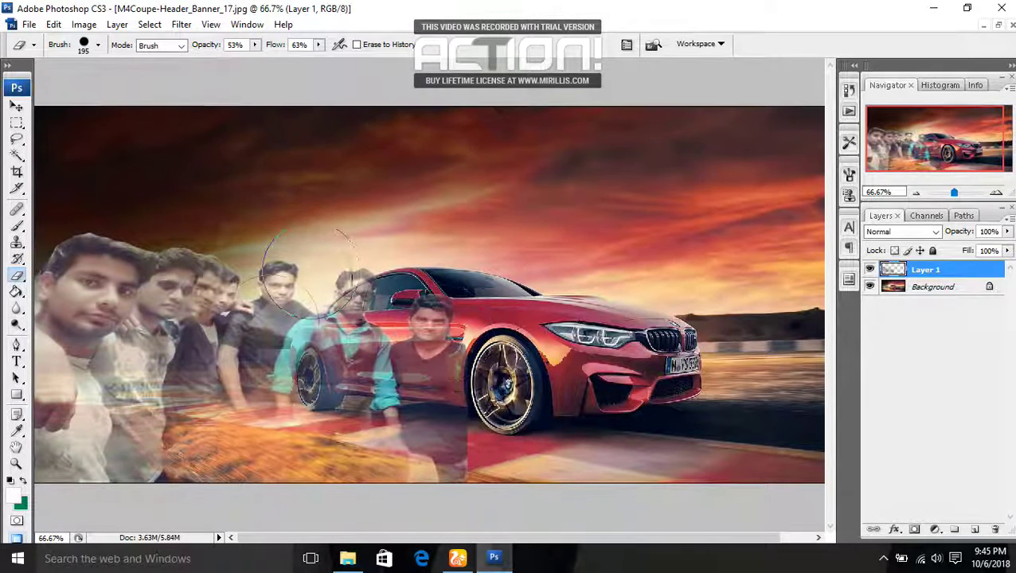
click(319, 46)
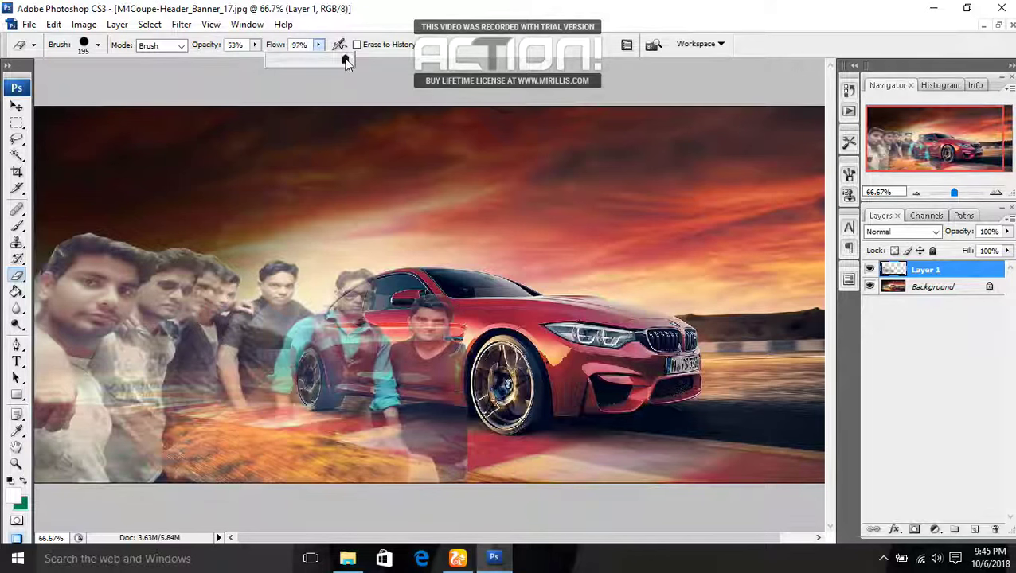
mouse_move(88, 287)
mouse_down()
mouse_move(80, 231)
mouse_move(64, 350)
mouse_up()
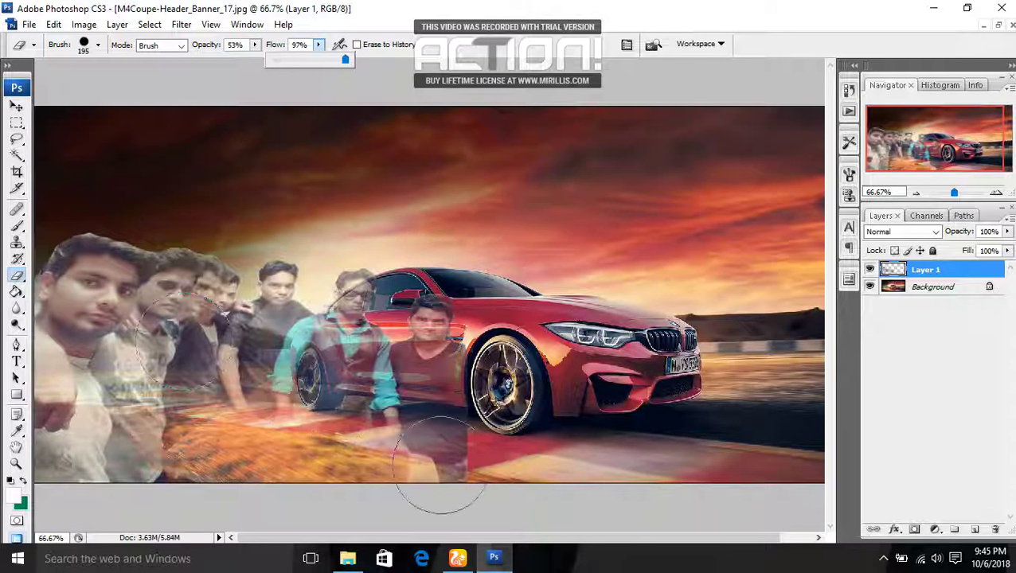